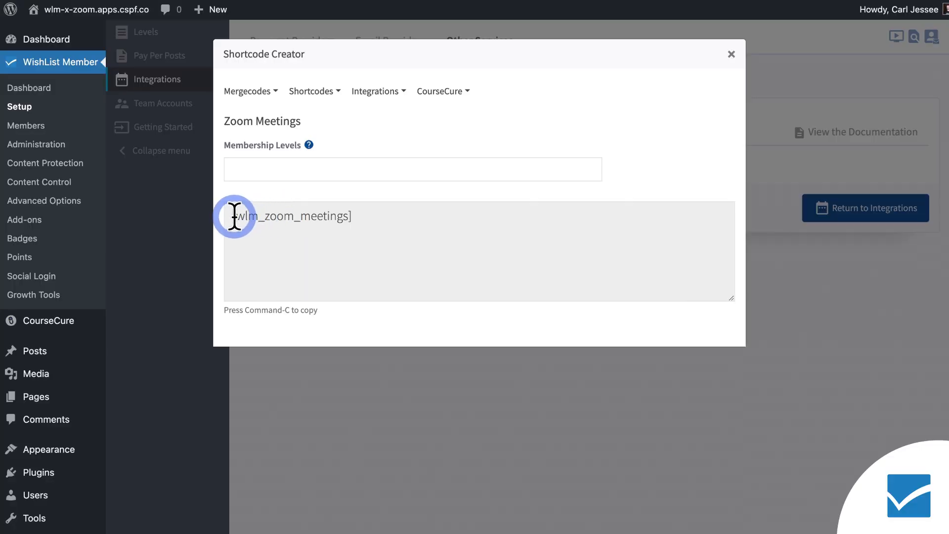
Select the Zoom Meetings shortcode text and choose the Platinum membership level for the shortcode.
drag(233, 216, 357, 213)
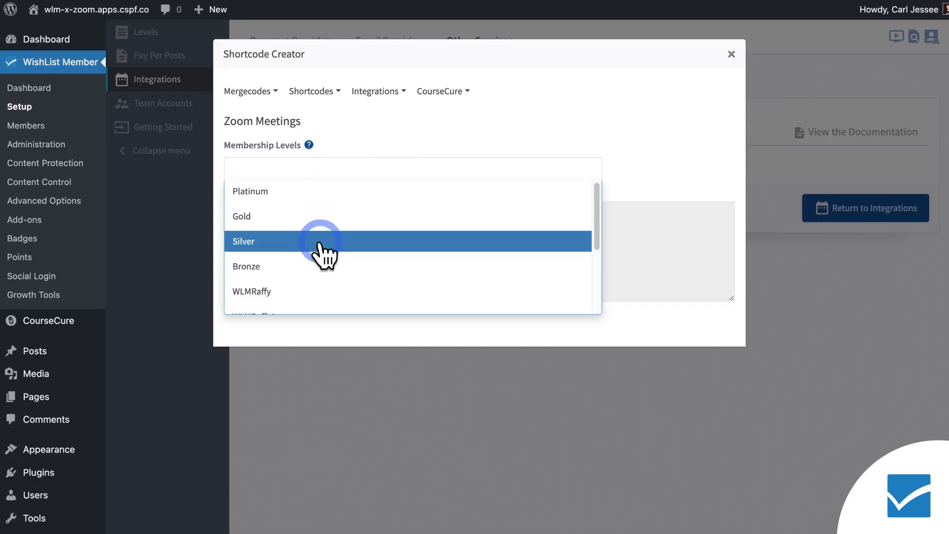
click(335, 192)
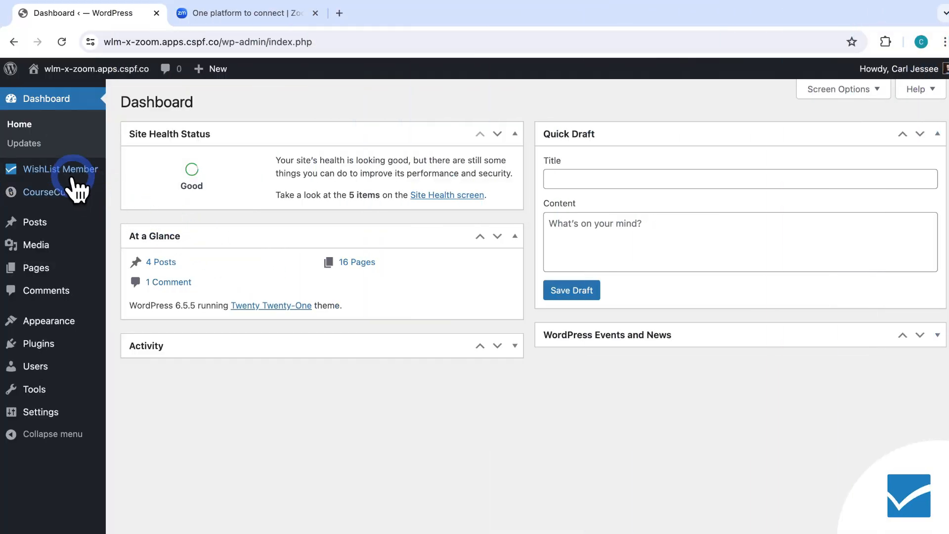
Install the WishList Member - Zoom Integration add-on from the WishList Member add-ons.
mouse_move(30, 170)
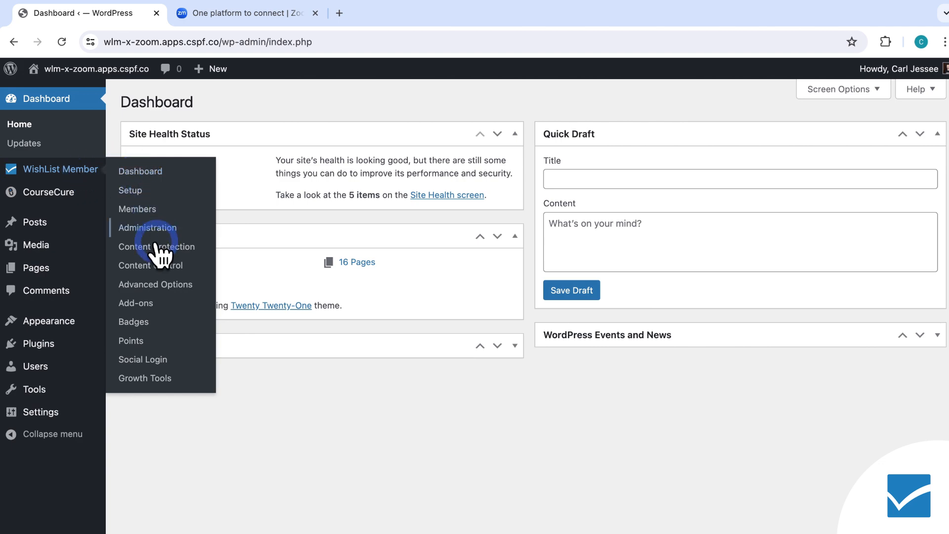
click(144, 307)
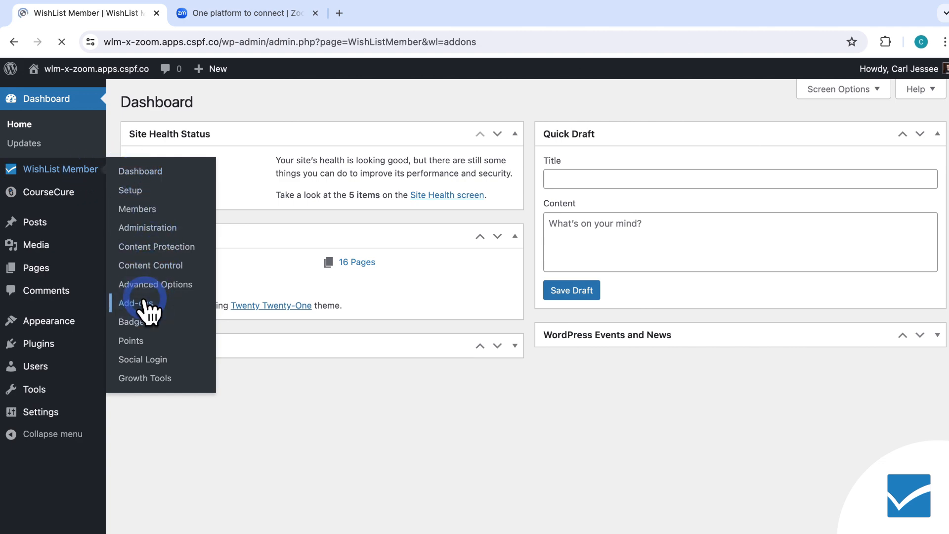
scroll(764, 349, down, 2)
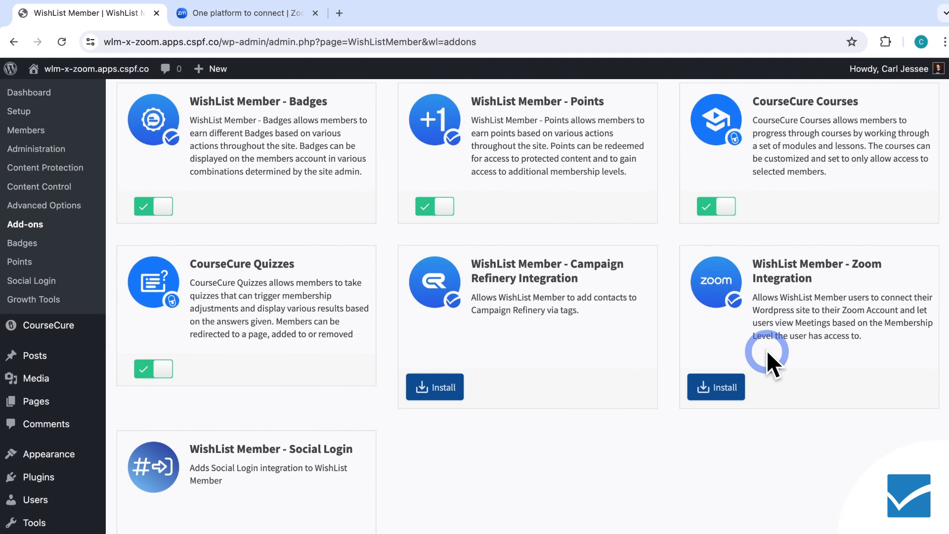
click(741, 385)
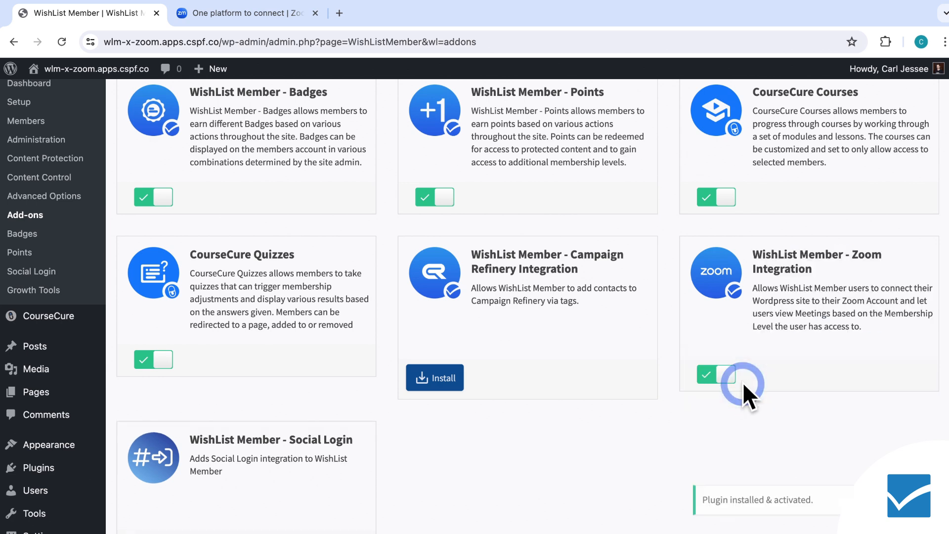
scroll(744, 382, down, 1)
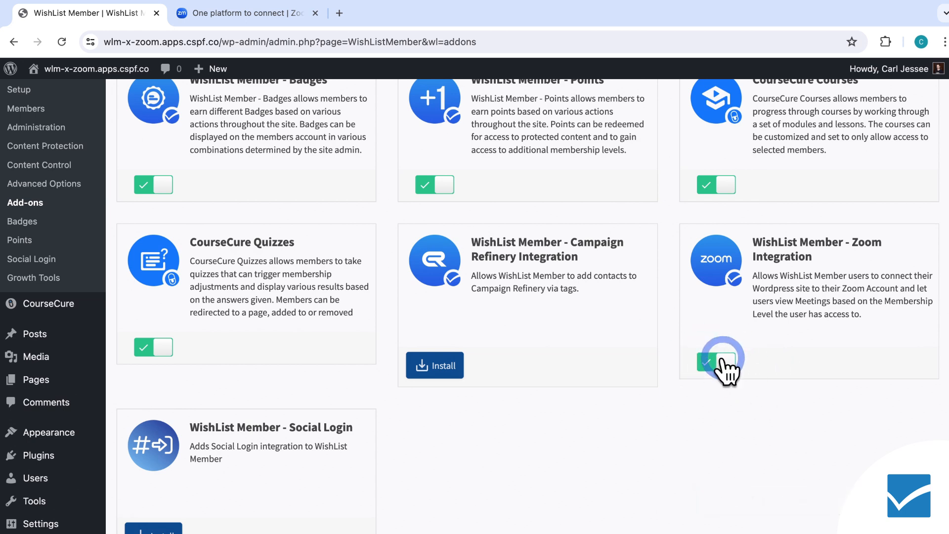
Open the Zoom integration among the other services in the WishList Member setup and activate it.
scroll(725, 371, up, 2)
click(74, 102)
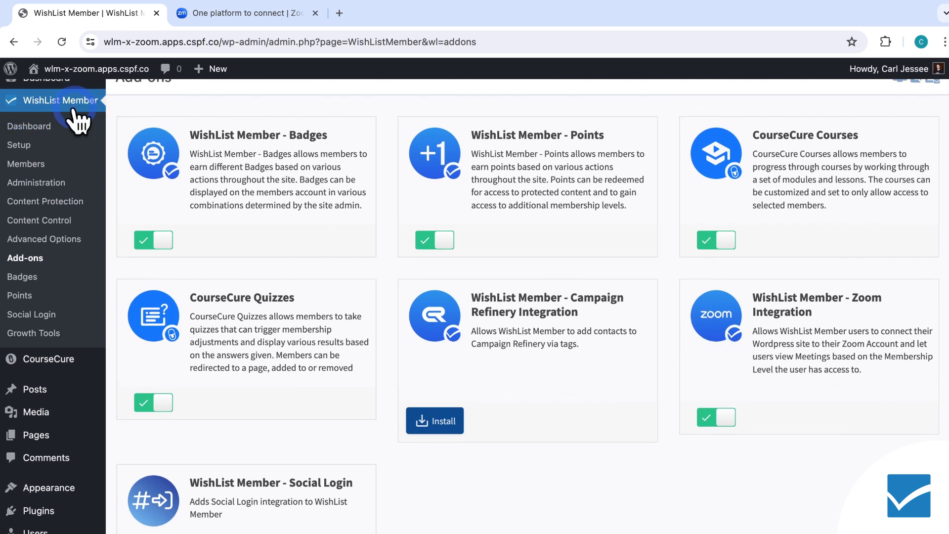
click(25, 145)
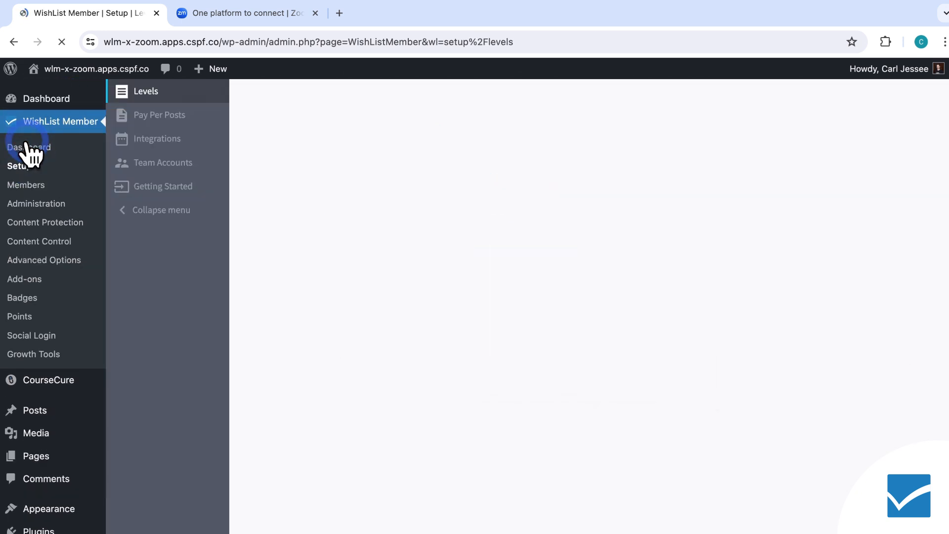
click(141, 145)
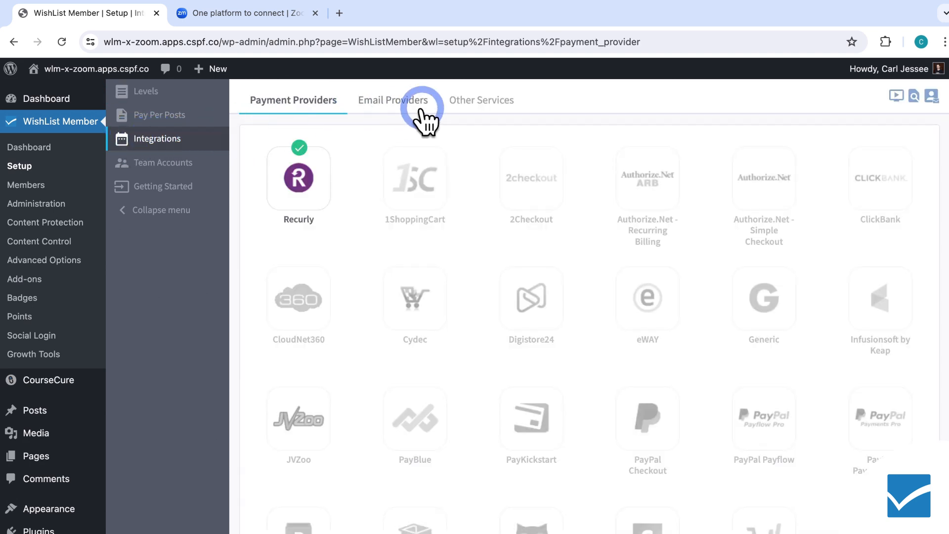
click(477, 107)
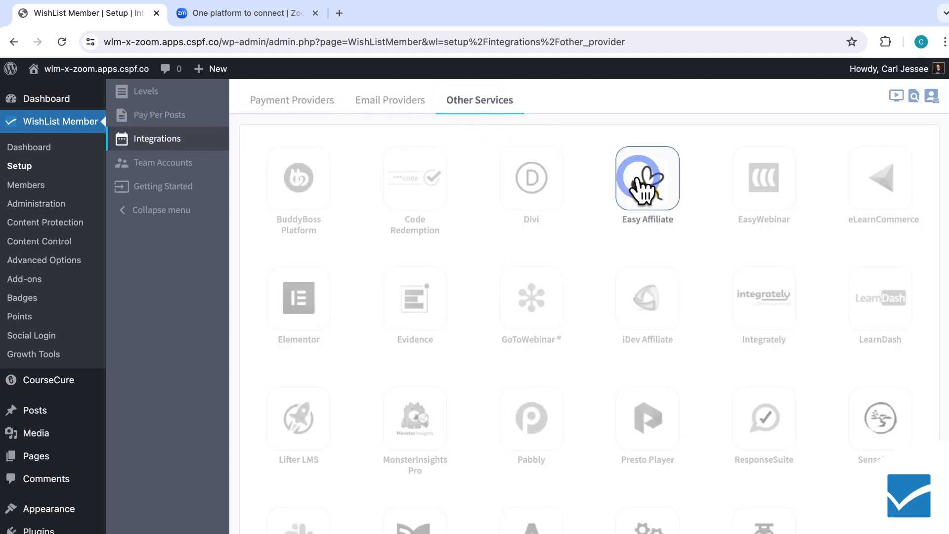
scroll(696, 206, down, 1)
scroll(696, 206, down, 4)
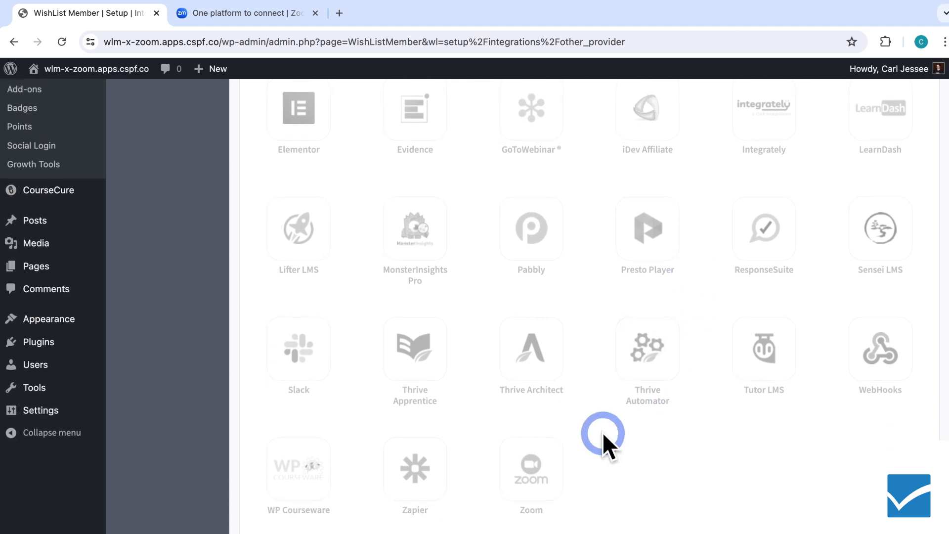
click(557, 472)
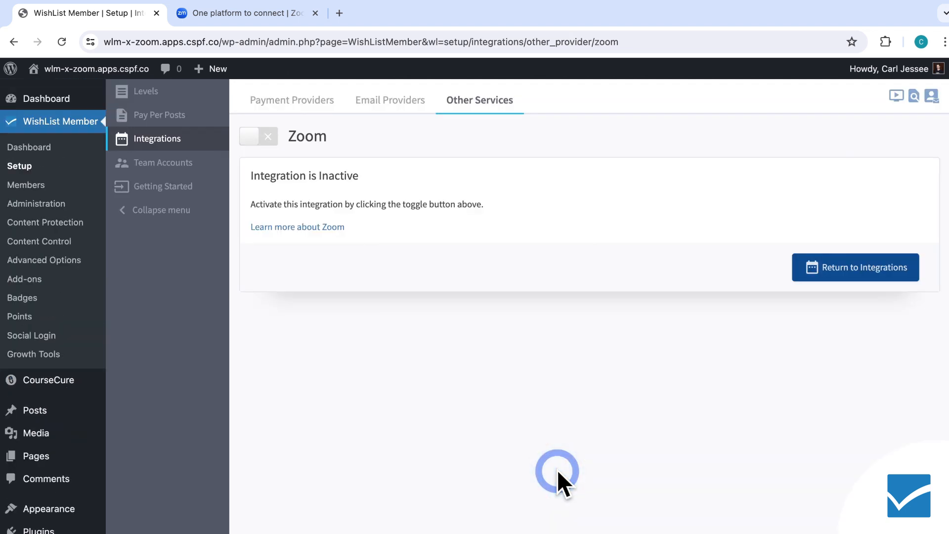
click(251, 139)
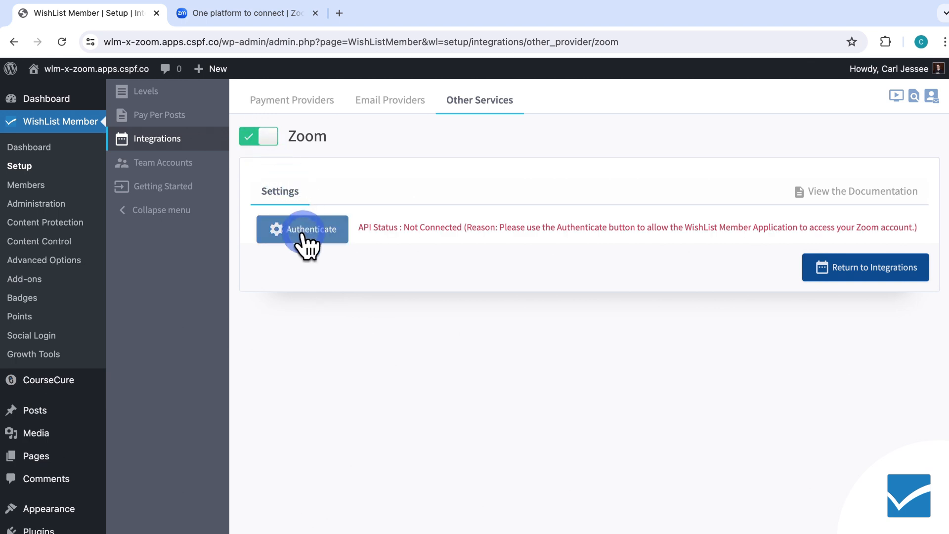
Authenticate the Zoom integration by signing in to the Zoom account with the filled-in credentials.
click(326, 234)
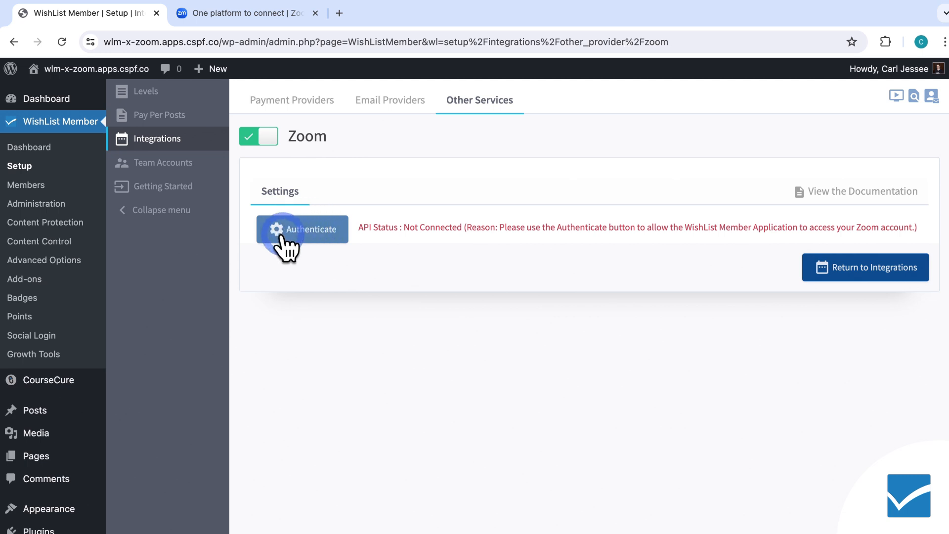
click(302, 228)
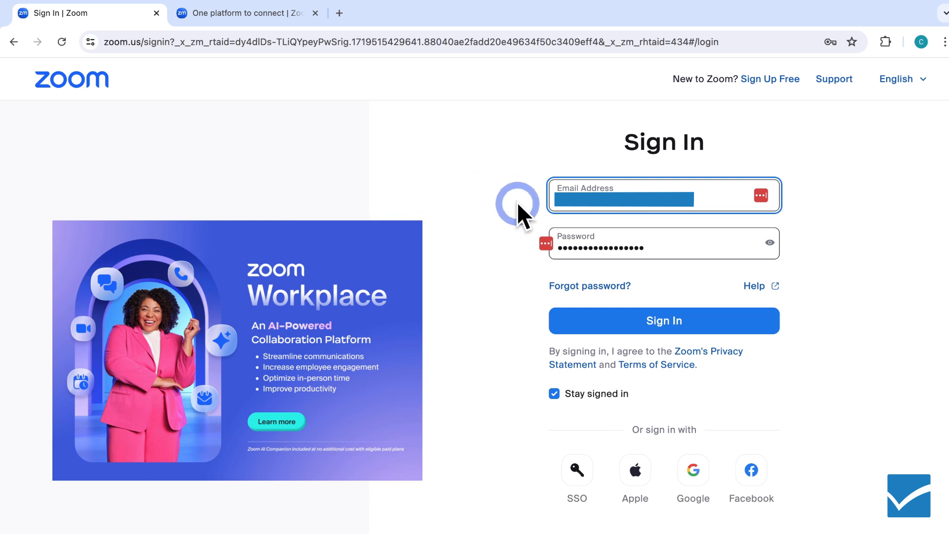
click(679, 321)
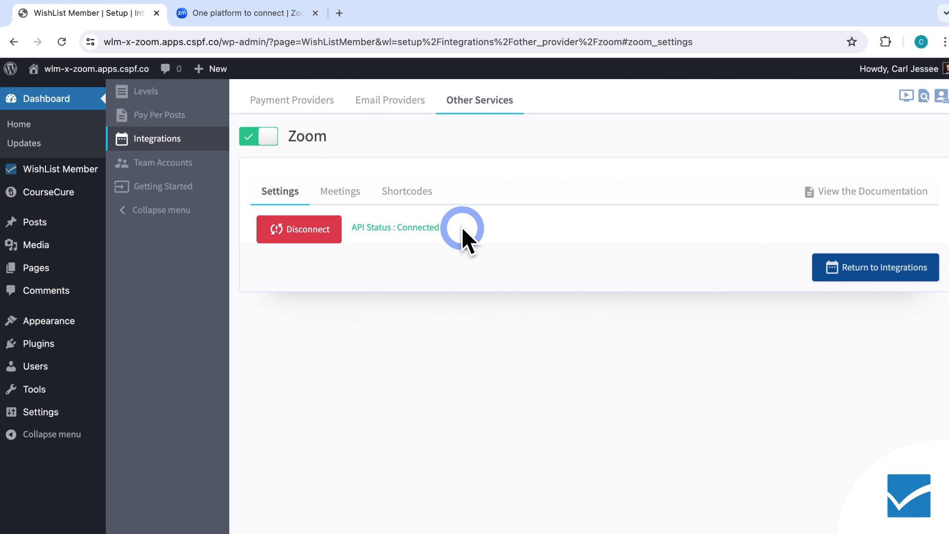
Switch to the Zoom website and start scheduling a new meeting from the account's meetings page.
click(276, 19)
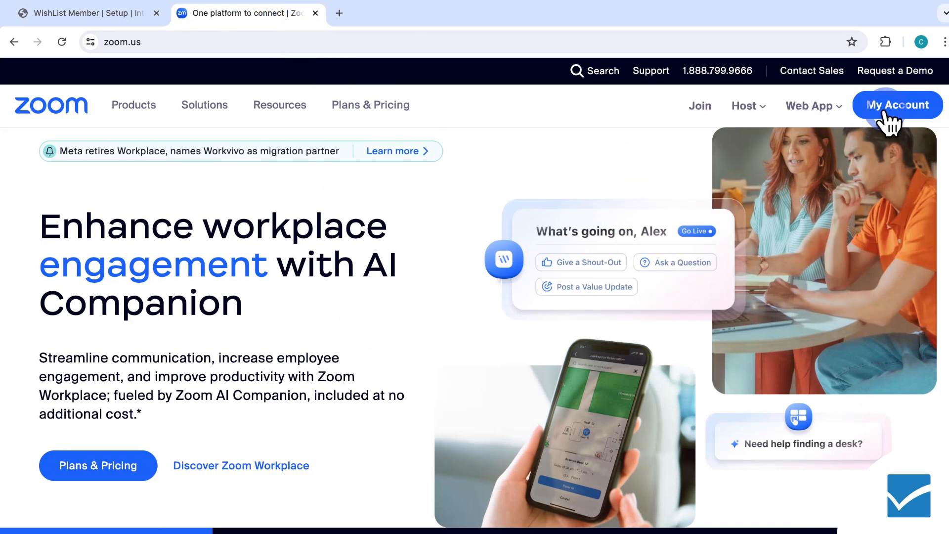
click(901, 115)
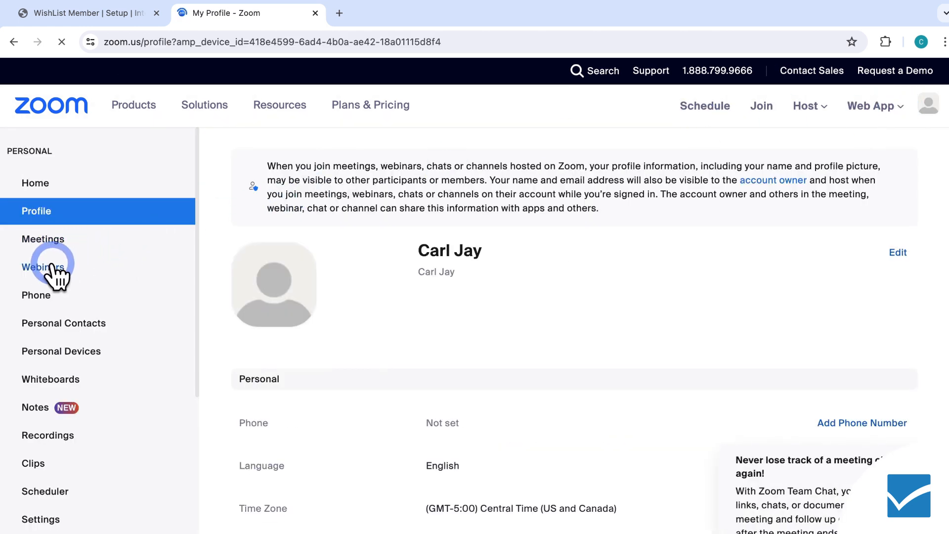
click(46, 241)
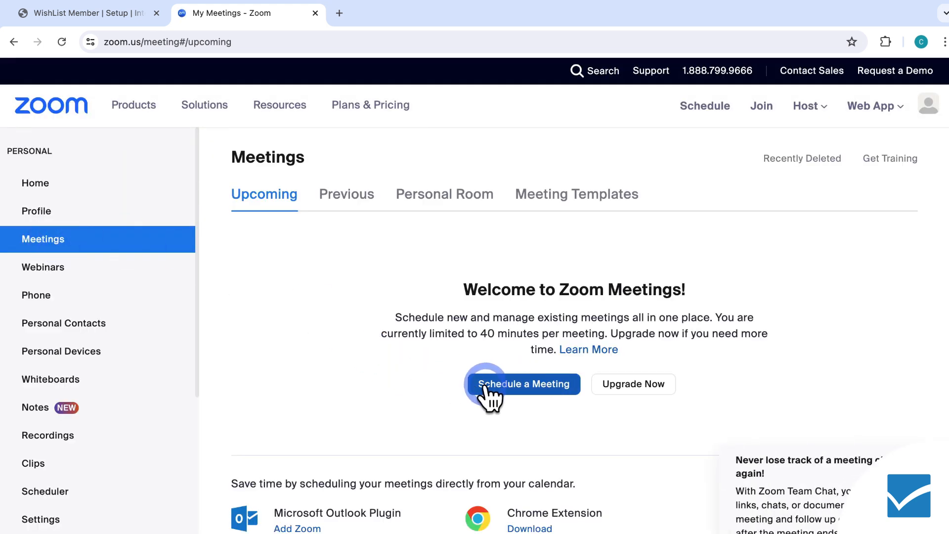
click(544, 385)
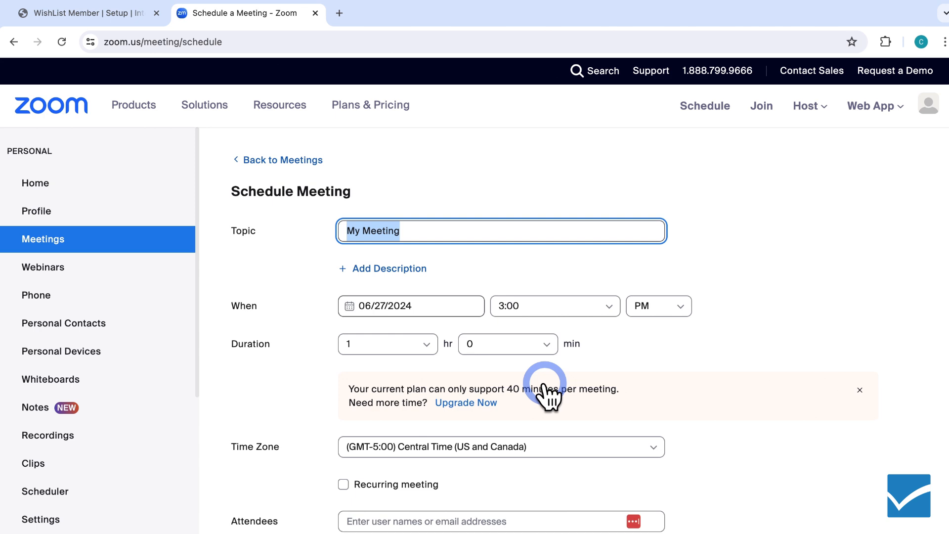
Replace the default meeting topic with "Weekly One-On-One".
click(496, 235)
key(BackSpace)
key(BackSpace)
key(BackSpace)
key(BackSpace)
key(BackSpace)
key(BackSpace)
key(BackSpace)
key(BackSpace)
key(BackSpace)
key(BackSpace)
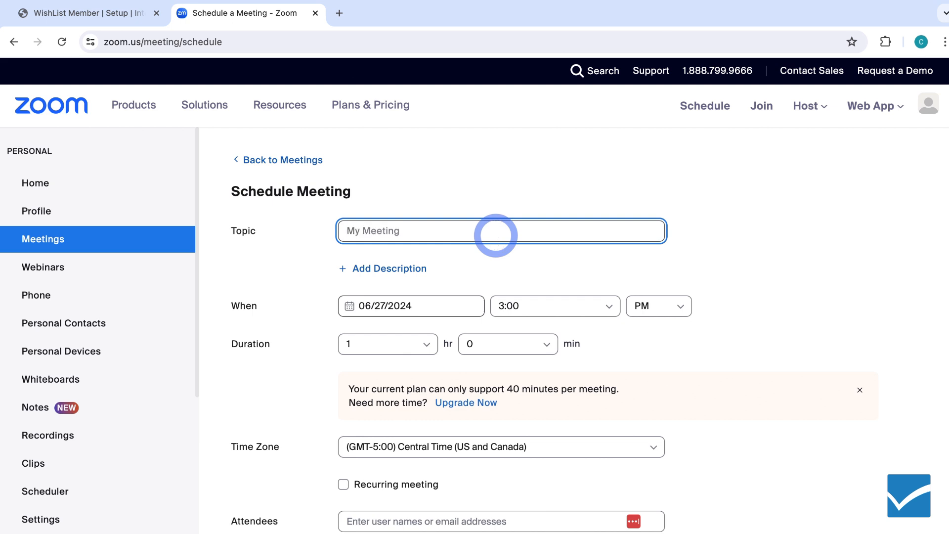
text(Weekly One-on-One)
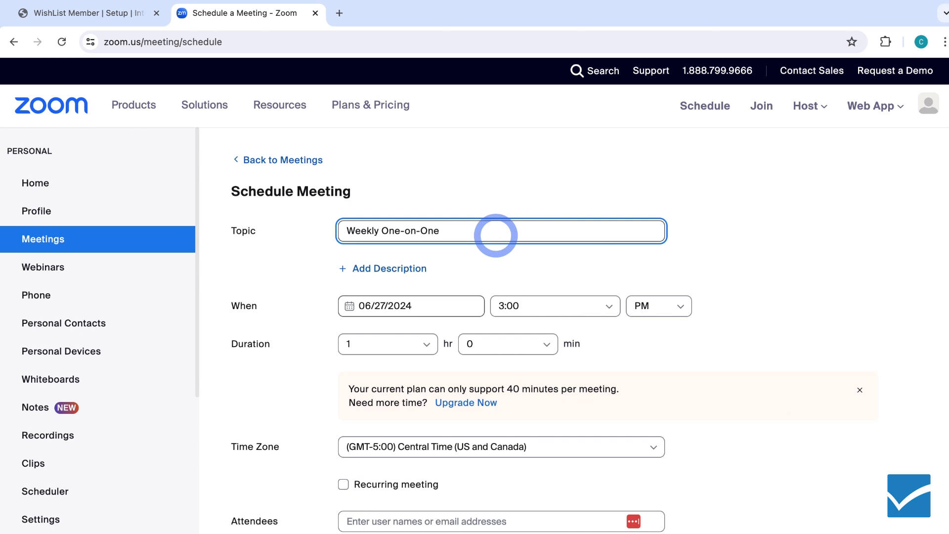
click(412, 231)
key(BackSpace)
text(O)
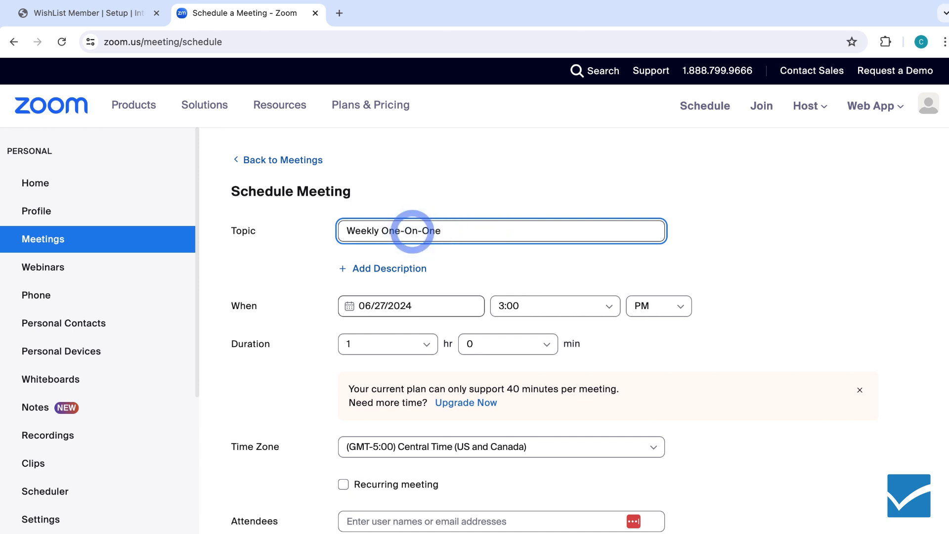
click(701, 237)
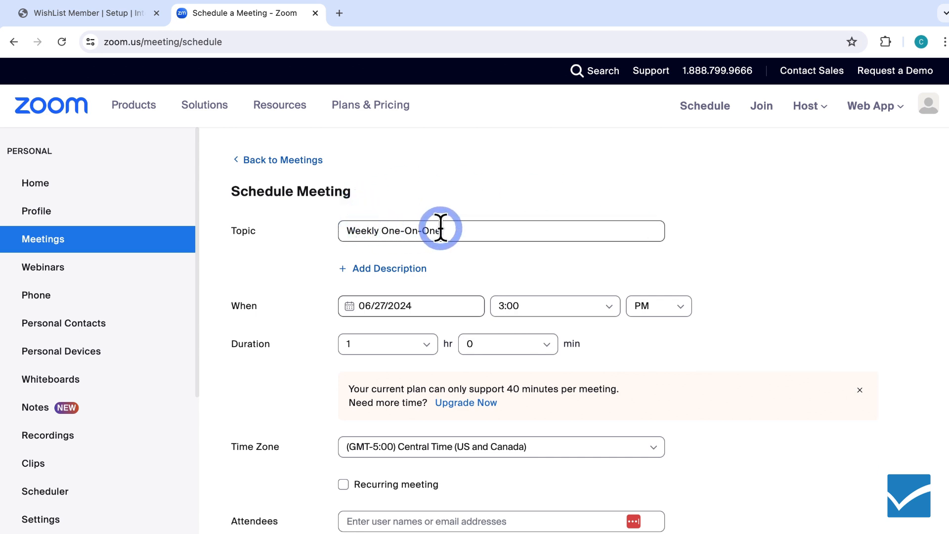
Set the meeting date to 07/01/2024.
scroll(713, 239, down, 2)
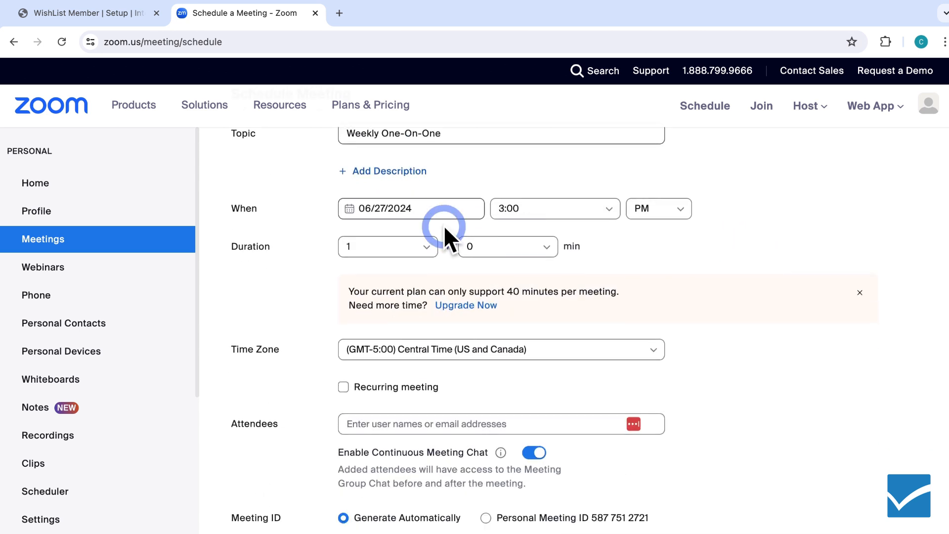
click(410, 207)
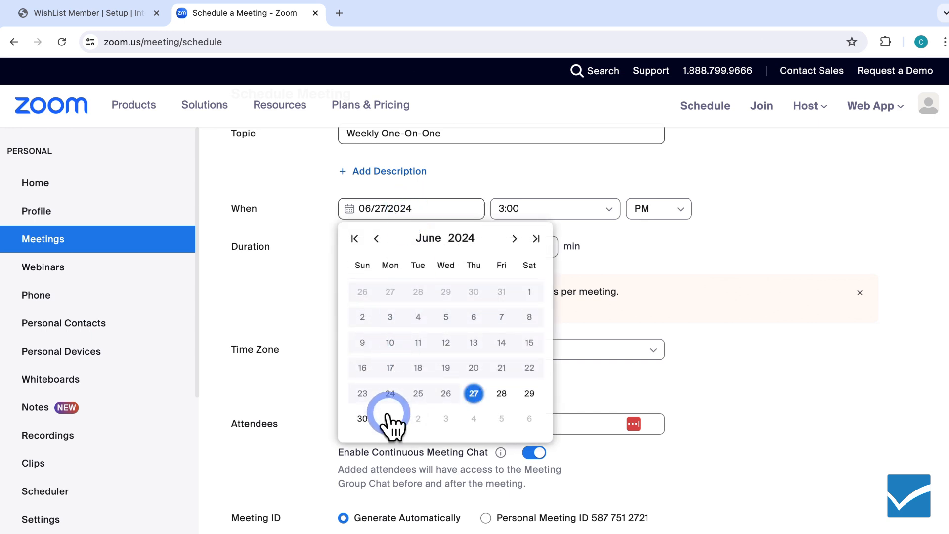
click(393, 424)
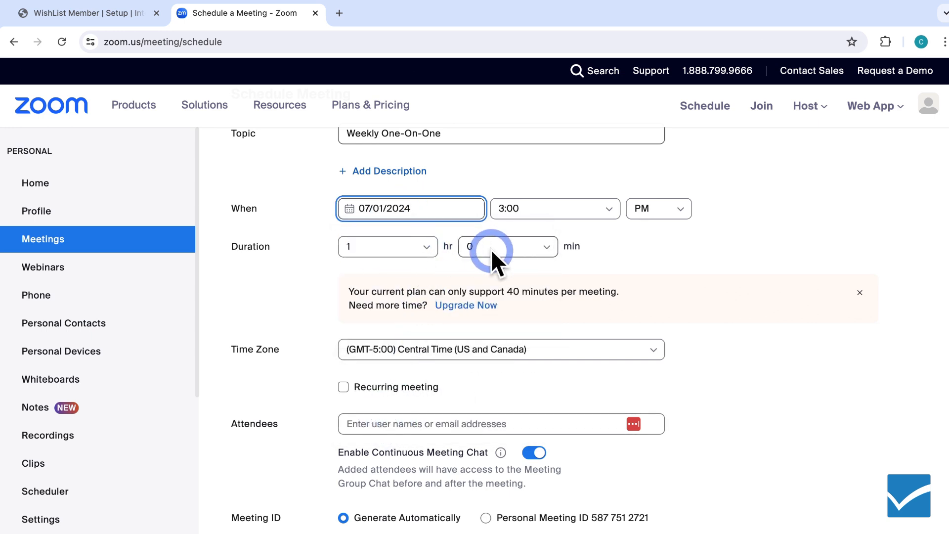
Make the meeting recurring and set its recurrence to Weekly.
scroll(661, 285, down, 2)
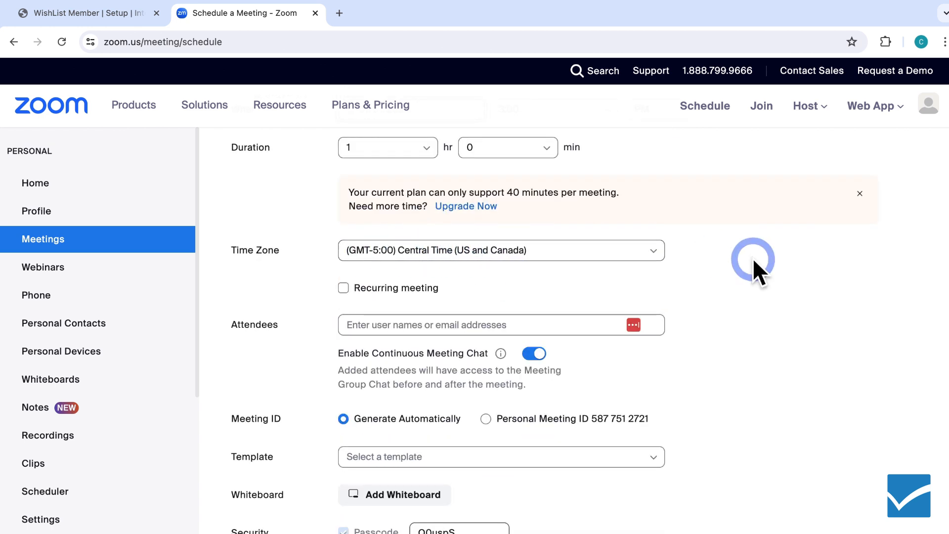
scroll(751, 265, down, 2)
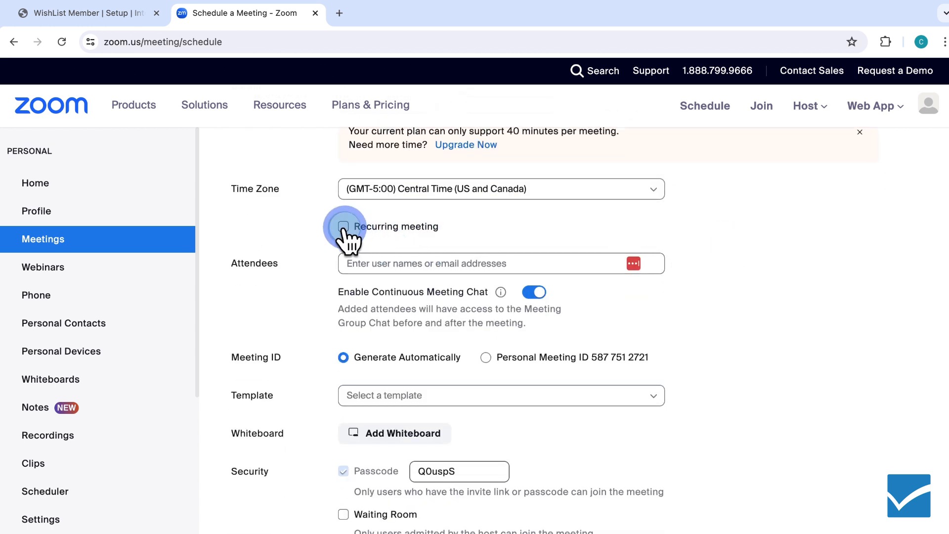
click(344, 226)
scroll(382, 239, down, 1)
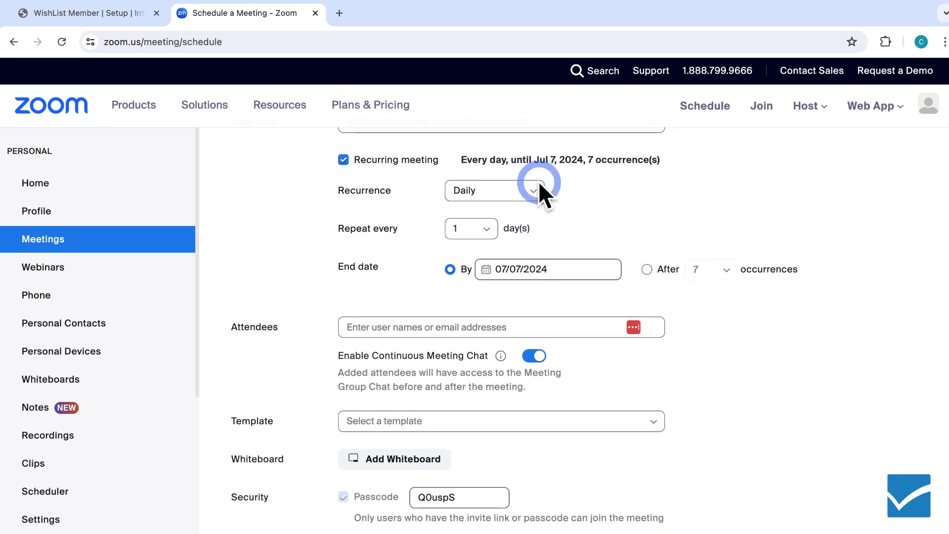
click(534, 193)
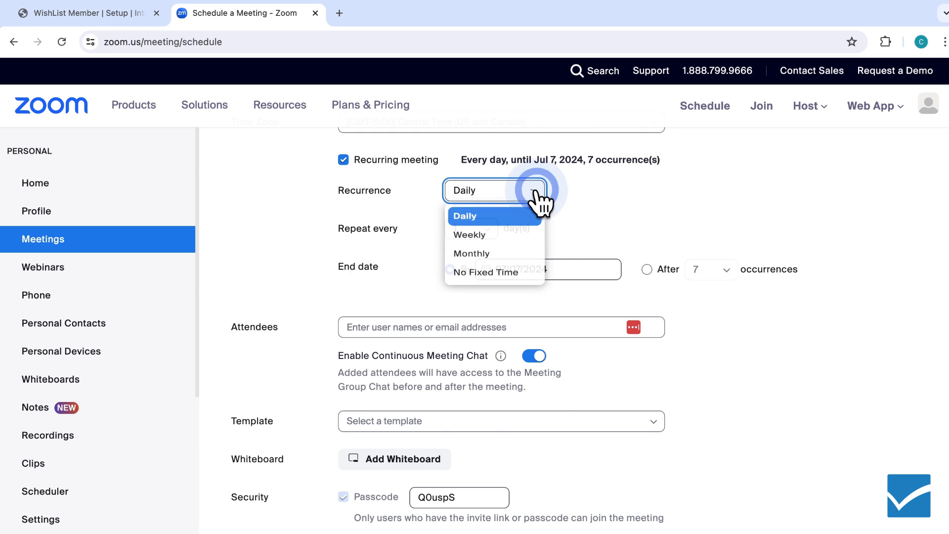
click(515, 237)
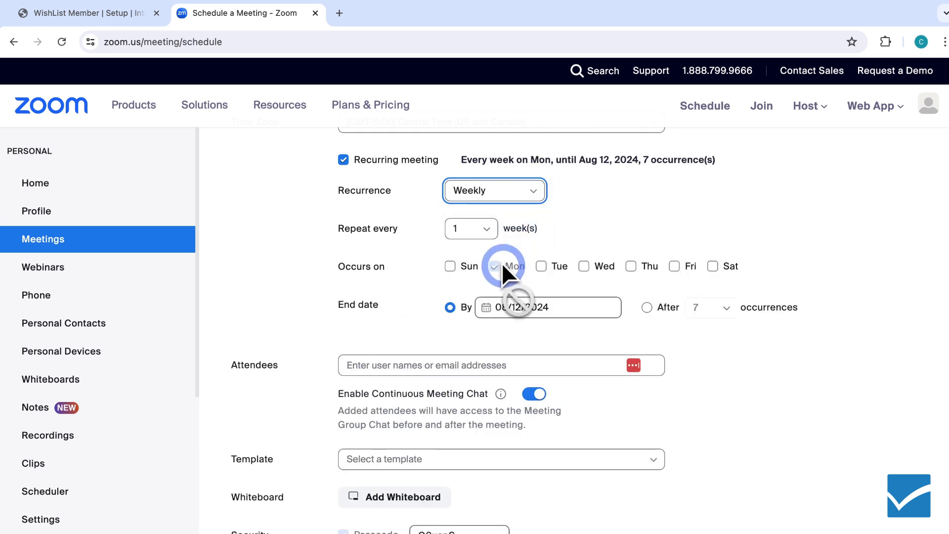
Set the weekly meeting to end after 5 occurrences and save it.
click(647, 307)
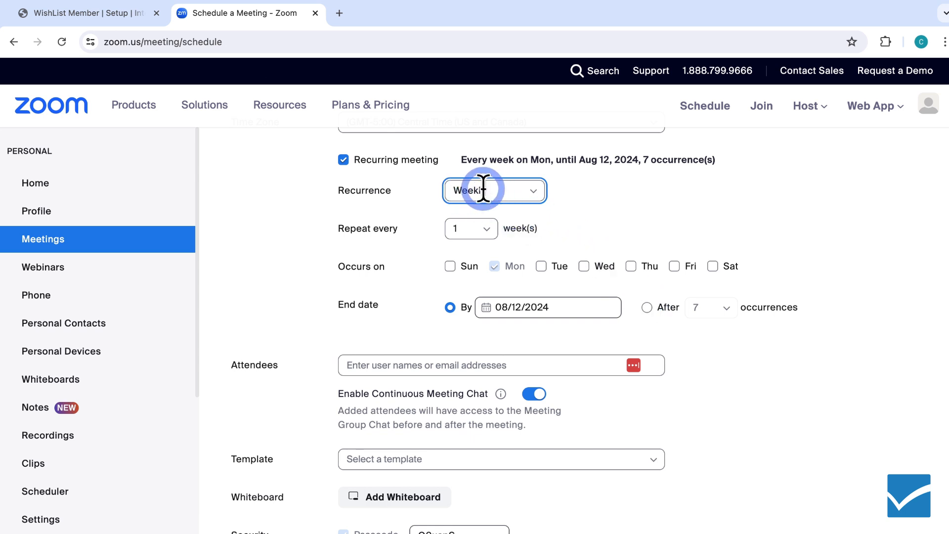
click(646, 307)
click(711, 307)
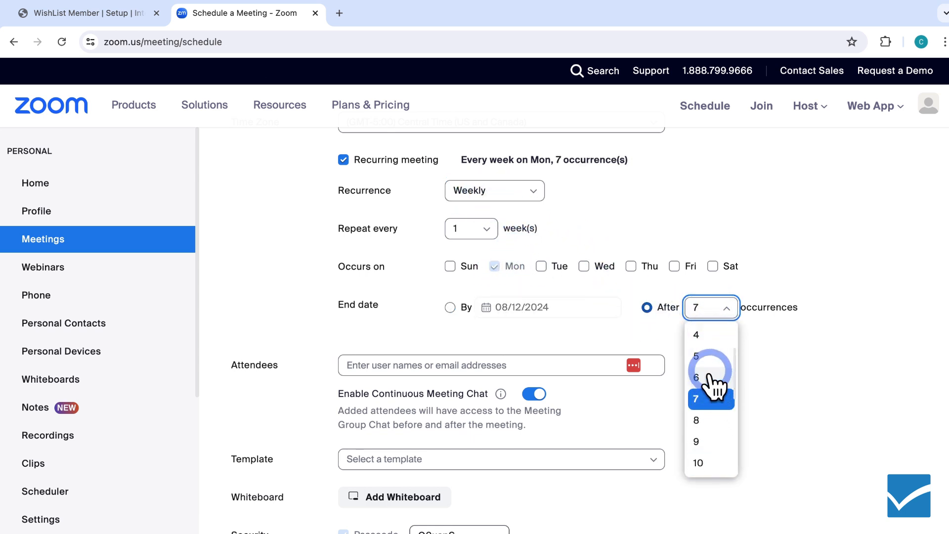
click(708, 356)
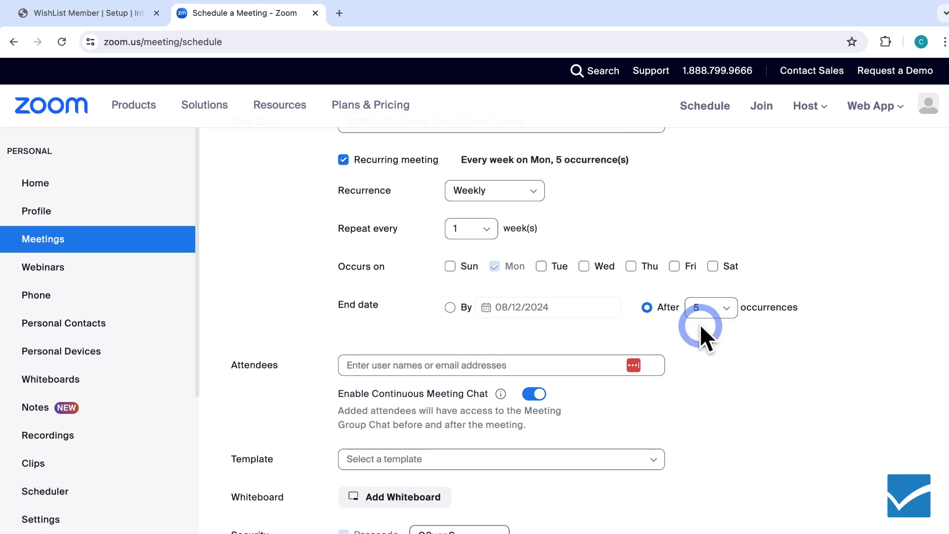
scroll(732, 346, down, 3)
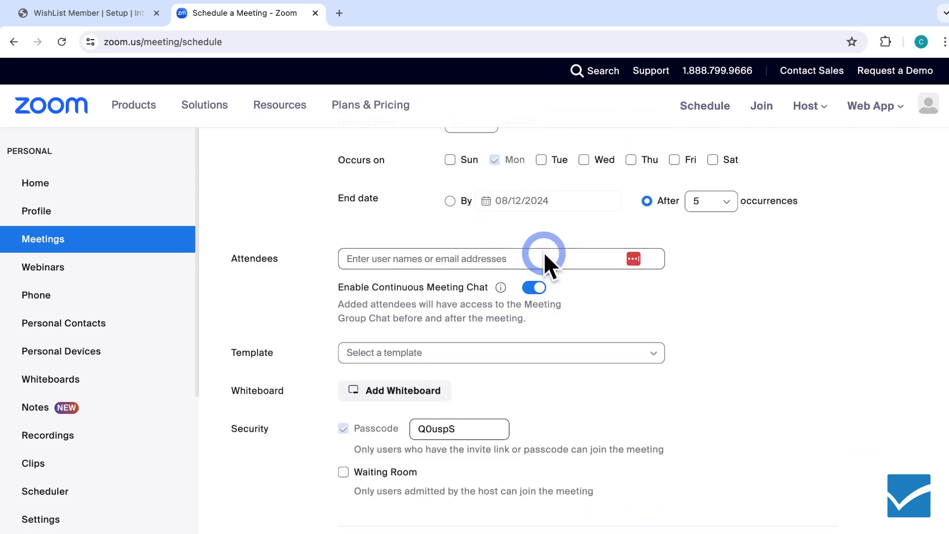
scroll(706, 330, down, 5)
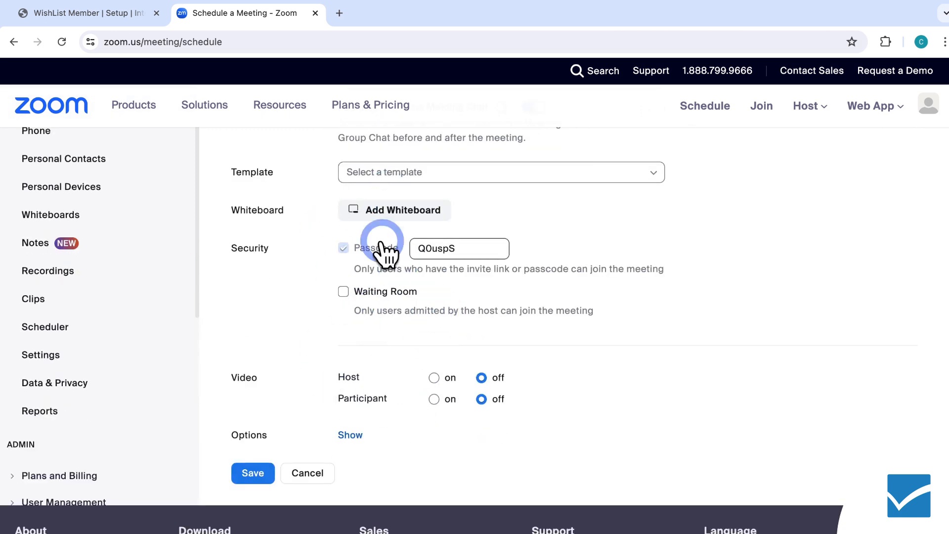
click(256, 466)
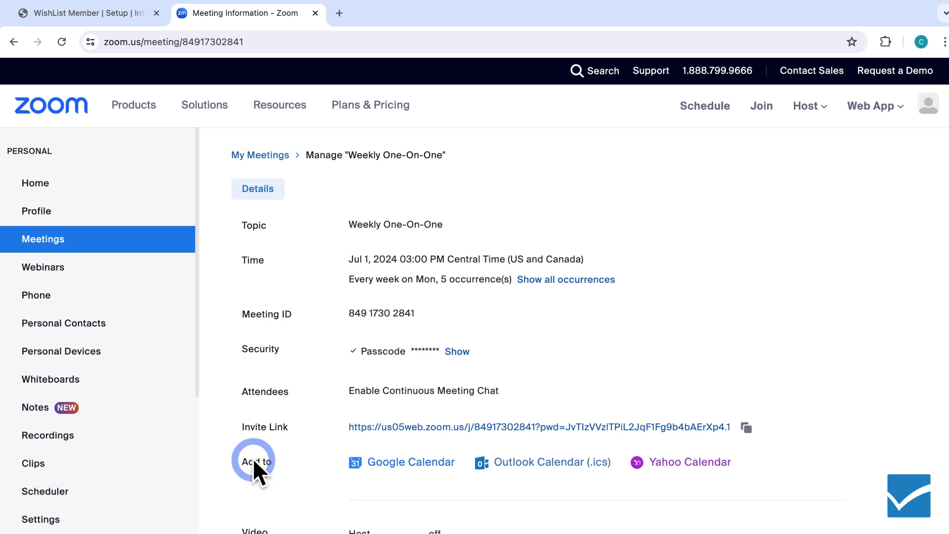
Review the Weekly One-On-One occurrences in the list of upcoming meetings.
click(50, 242)
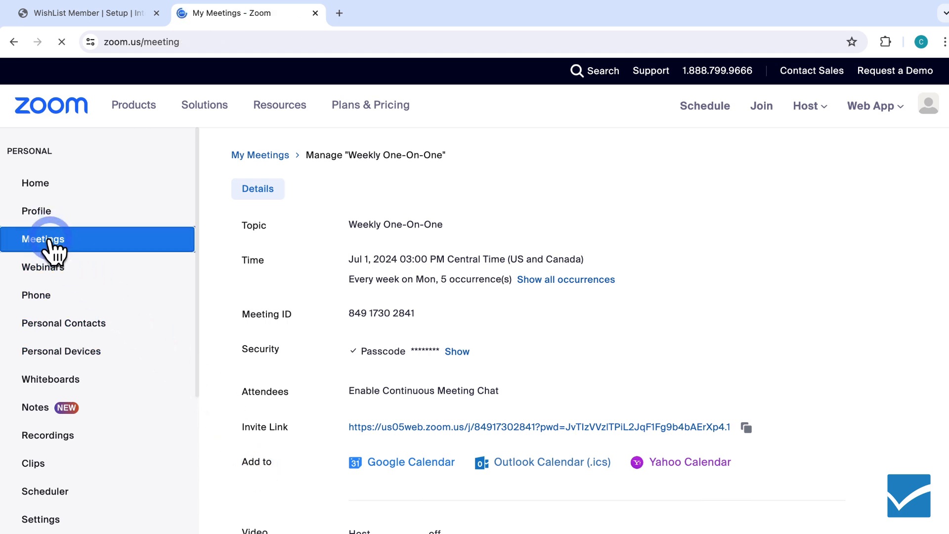
scroll(577, 227, down, 2)
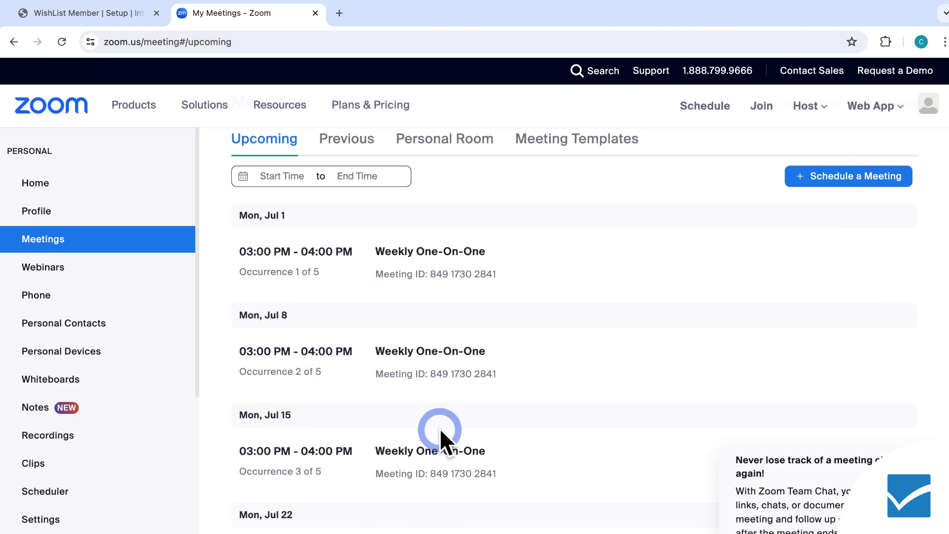
scroll(488, 333, down, 3)
scroll(425, 446, down, 5)
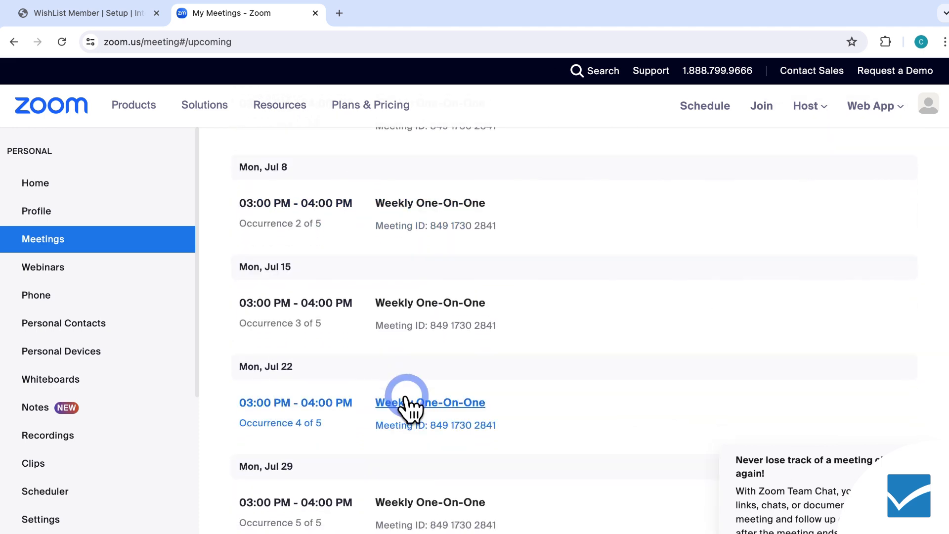
scroll(403, 396, up, 3)
scroll(404, 392, up, 5)
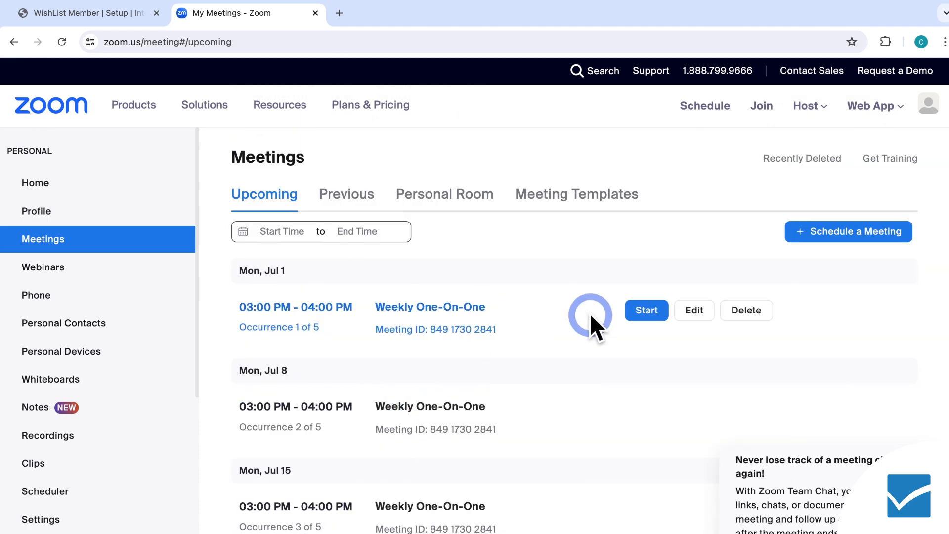
Start scheduling another meeting and replace its default topic with "Session".
click(825, 232)
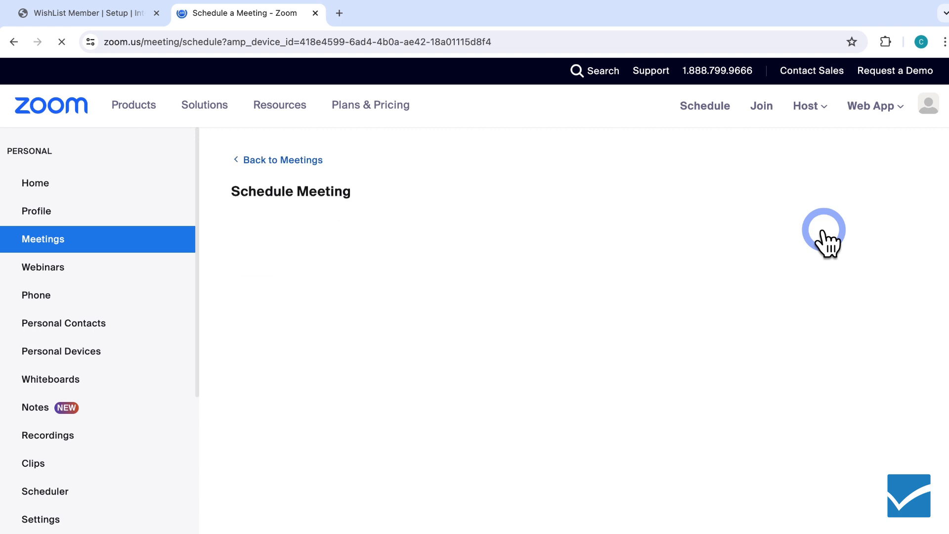
click(595, 228)
key(ctrl+a)
text(Ses)
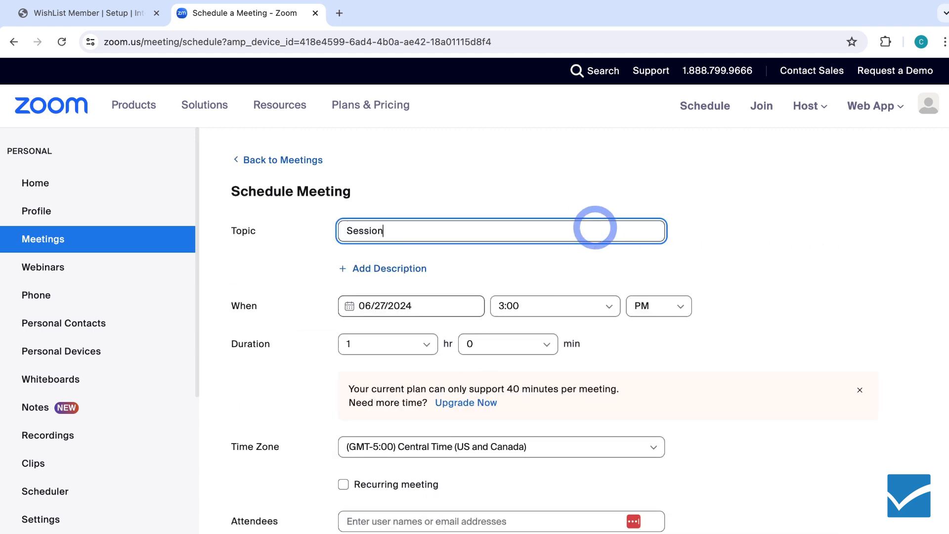
Set the Session meeting's date to 06/29/2024 and save the meeting.
scroll(562, 265, down, 2)
click(455, 232)
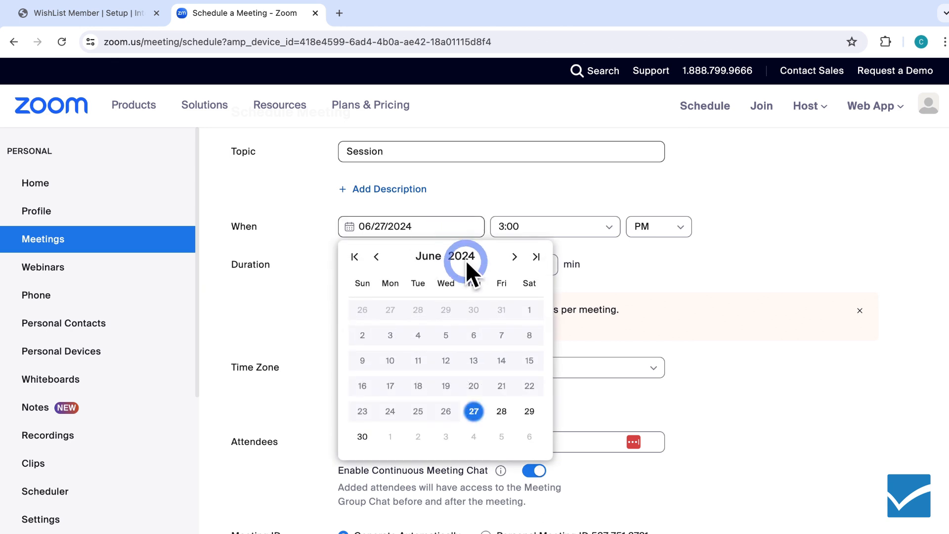
click(529, 413)
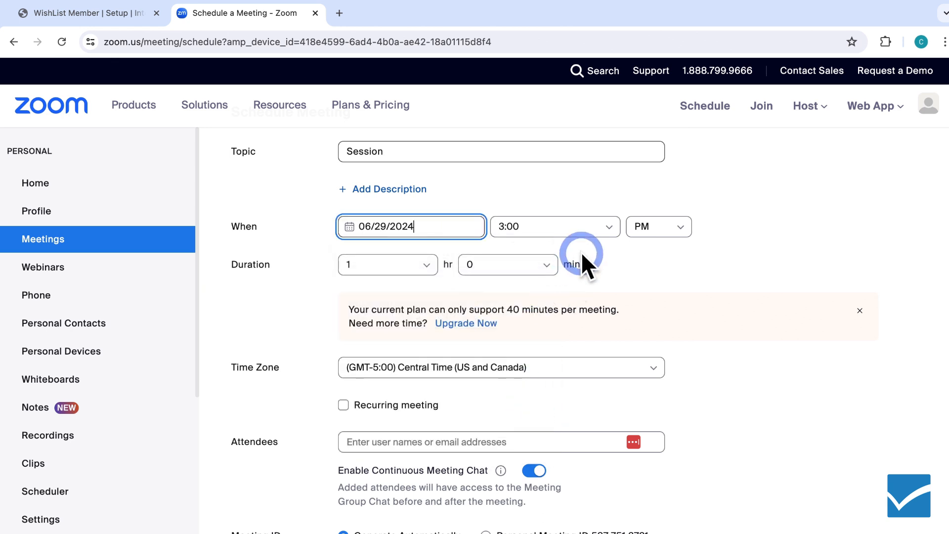
scroll(612, 277, down, 1)
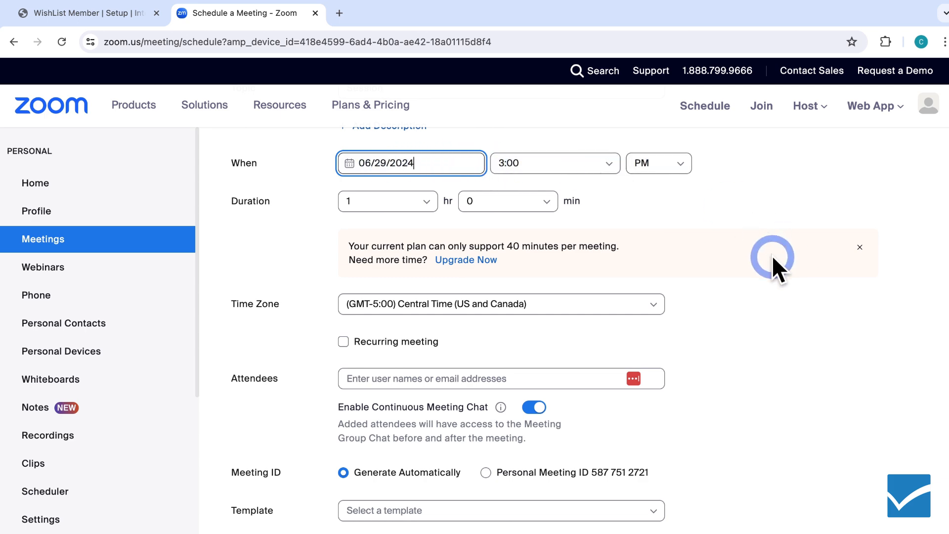
scroll(766, 272, down, 5)
click(261, 511)
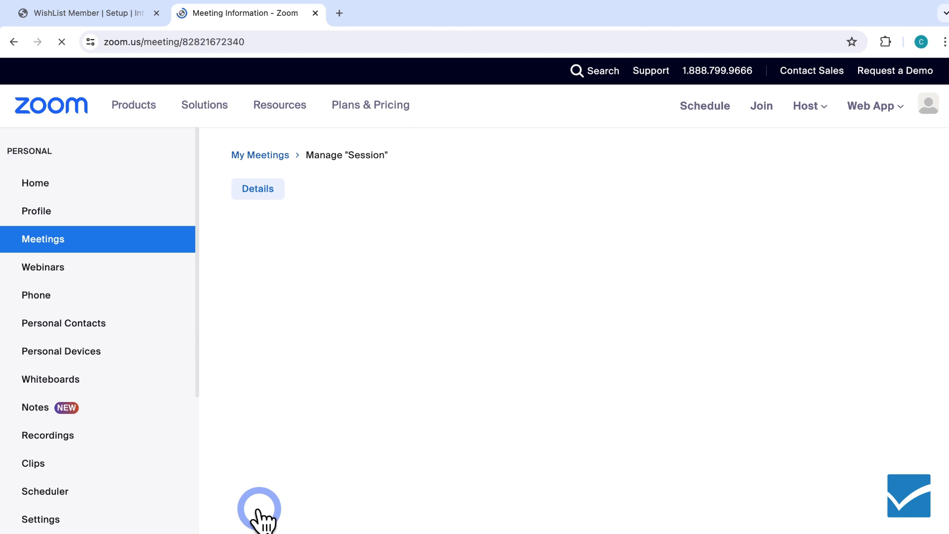
Return to the upcoming meetings and look over both the Session and Weekly One-On-One entries.
click(63, 250)
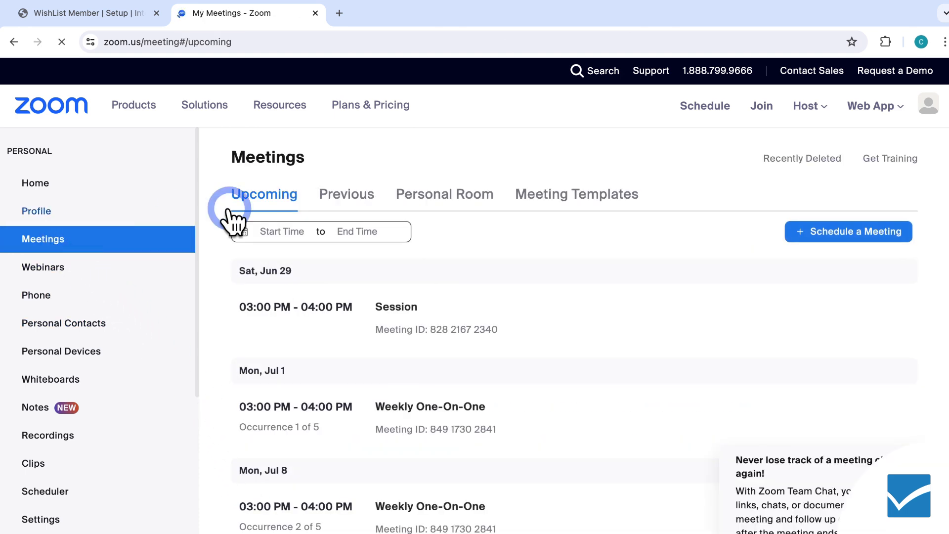
scroll(629, 203, down, 2)
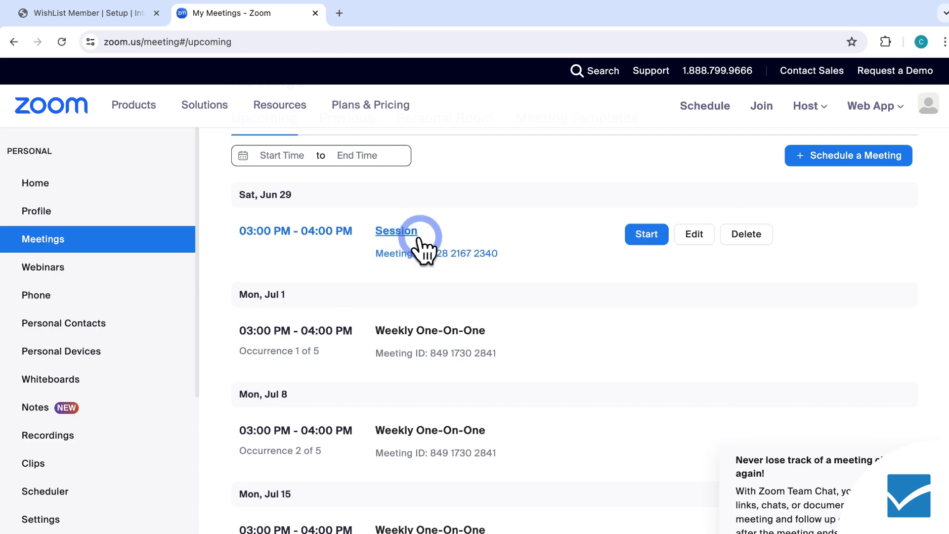
scroll(447, 326, down, 5)
scroll(463, 500, down, 3)
scroll(467, 497, up, 8)
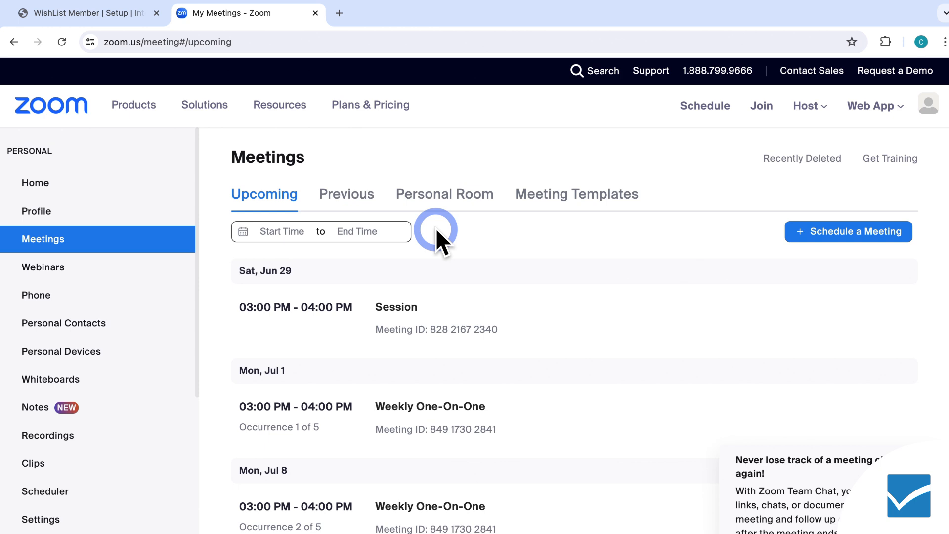
Switch to the WishList Member site and open the meeting assignments of its Zoom integration.
click(128, 14)
click(170, 112)
mouse_move(46, 175)
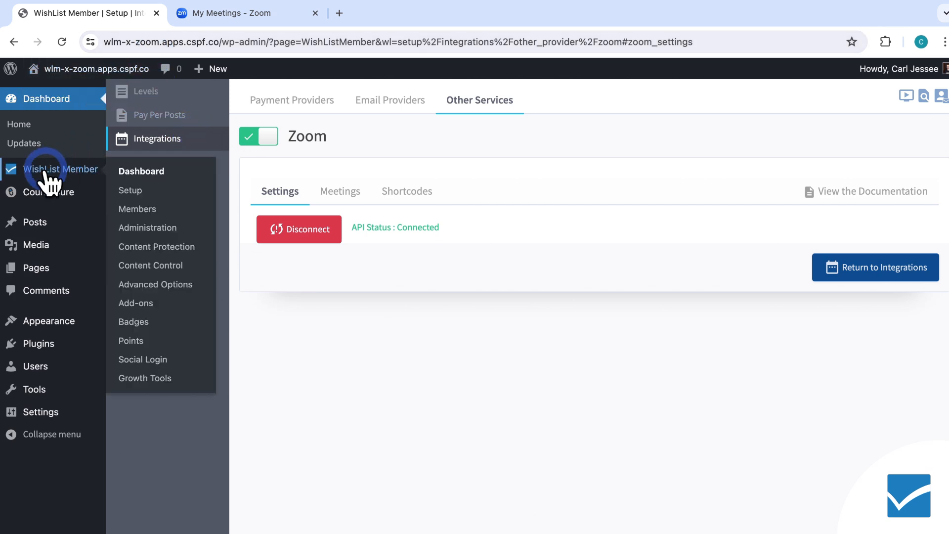
click(131, 190)
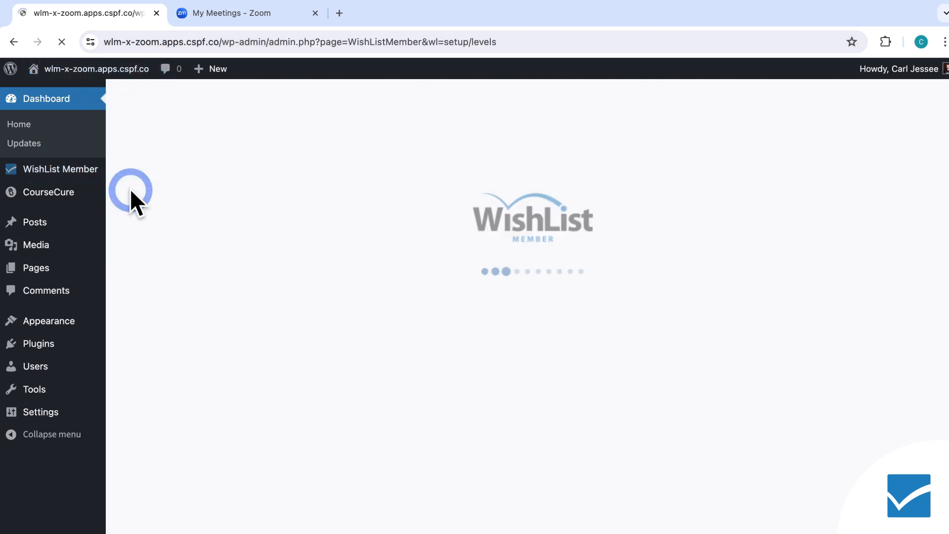
click(157, 139)
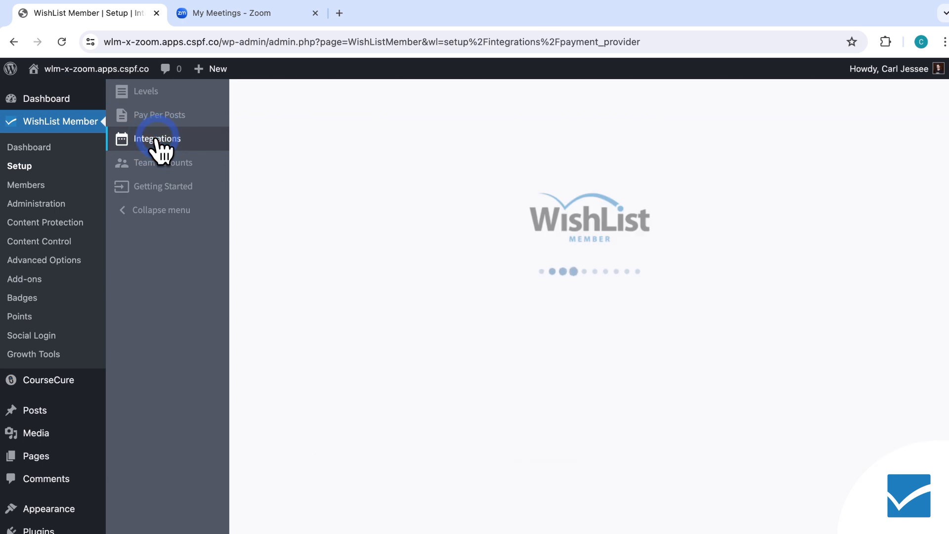
click(474, 103)
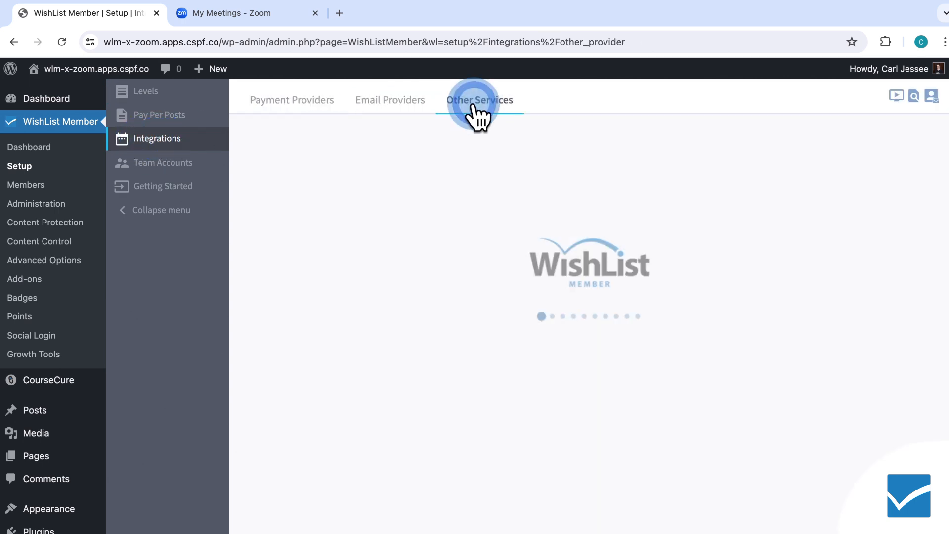
click(330, 166)
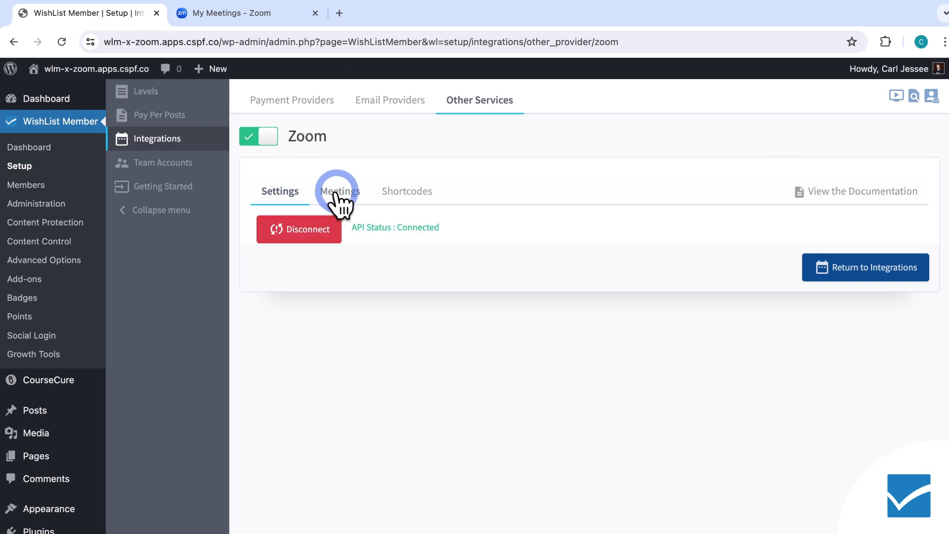
click(330, 194)
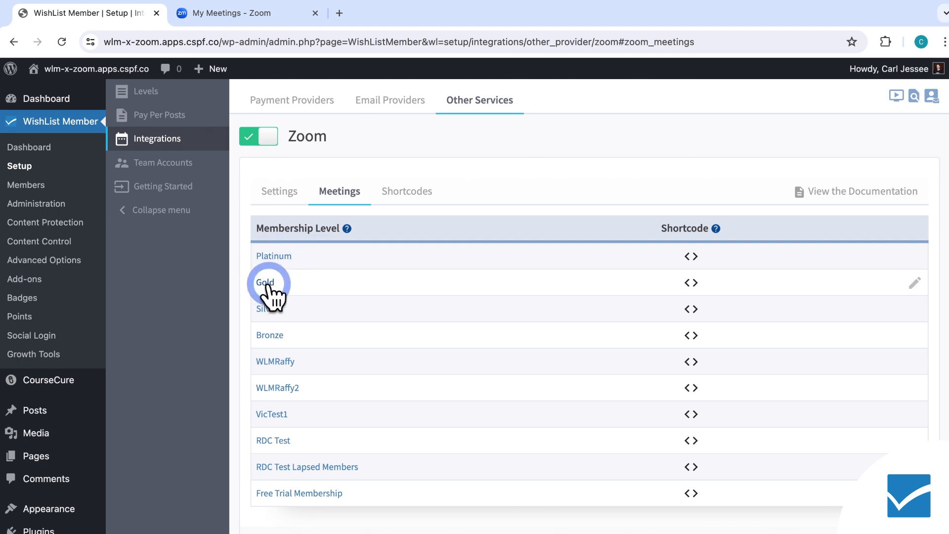
Select the Weekly One-On-One meeting in the Zoom settings of the Platinum membership level.
click(279, 257)
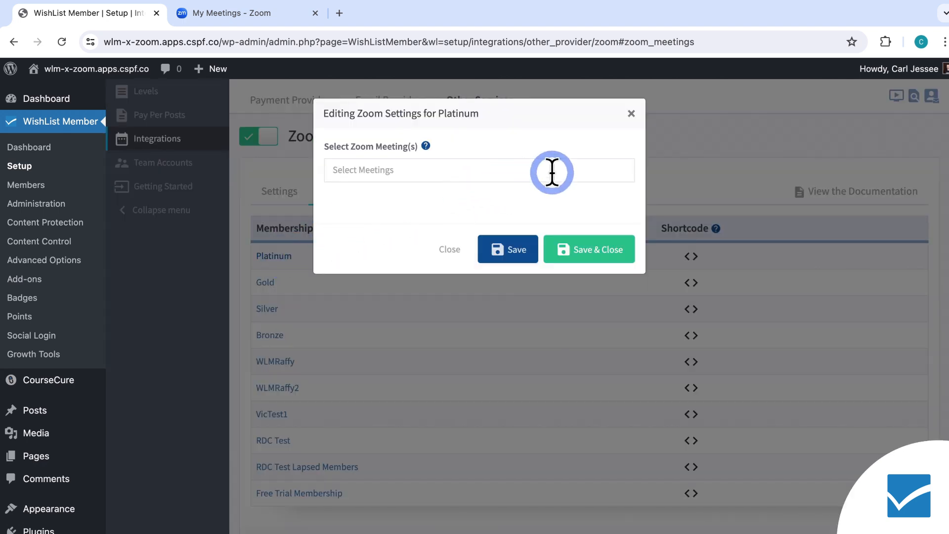
click(552, 172)
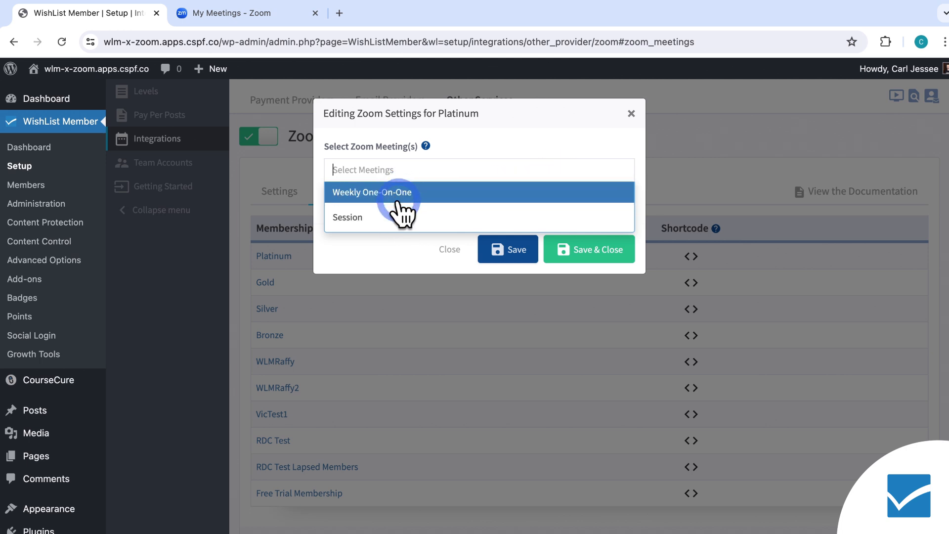
click(454, 194)
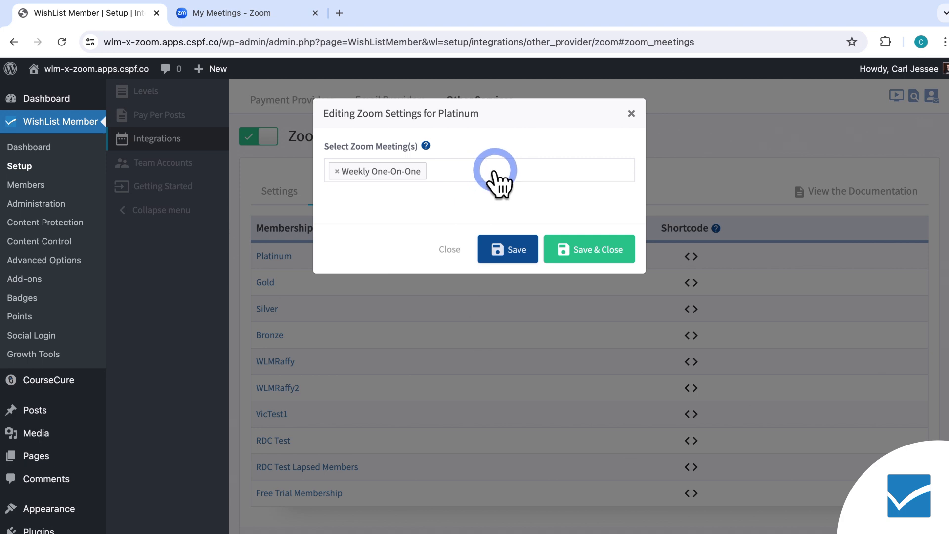
click(534, 173)
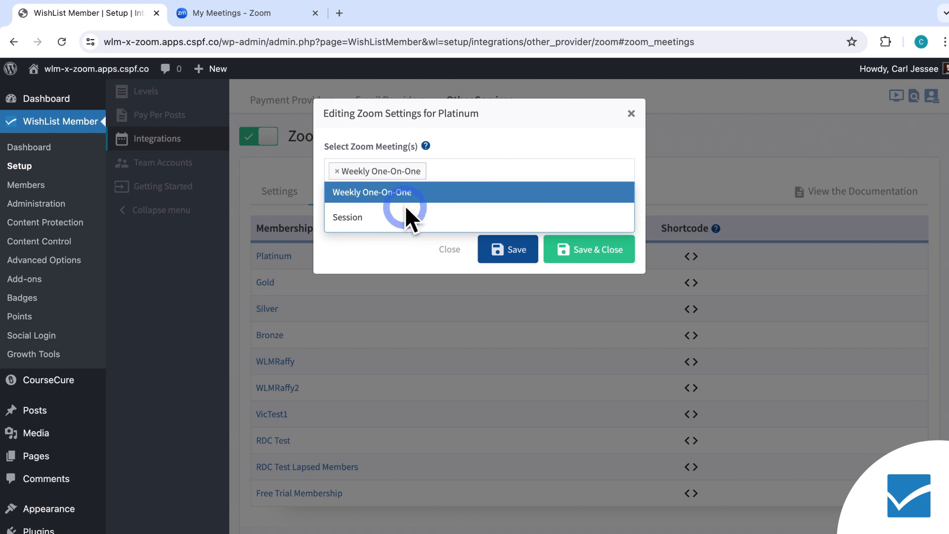
click(402, 219)
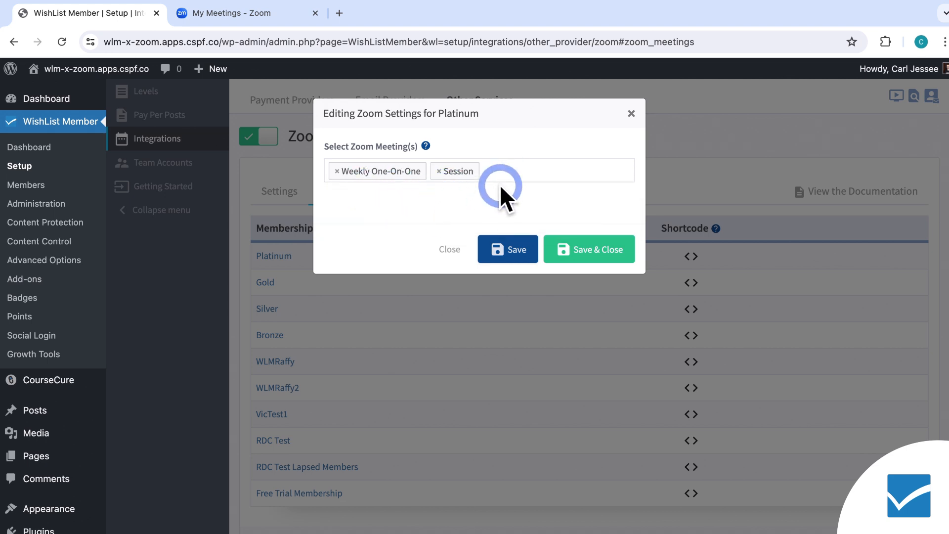
click(439, 171)
click(465, 148)
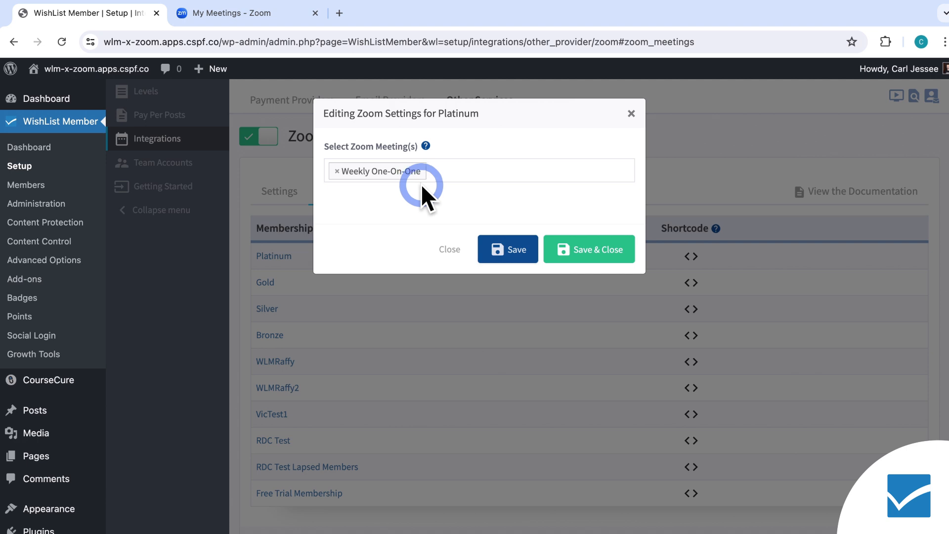
Save the Platinum level's Zoom settings and close them.
click(582, 245)
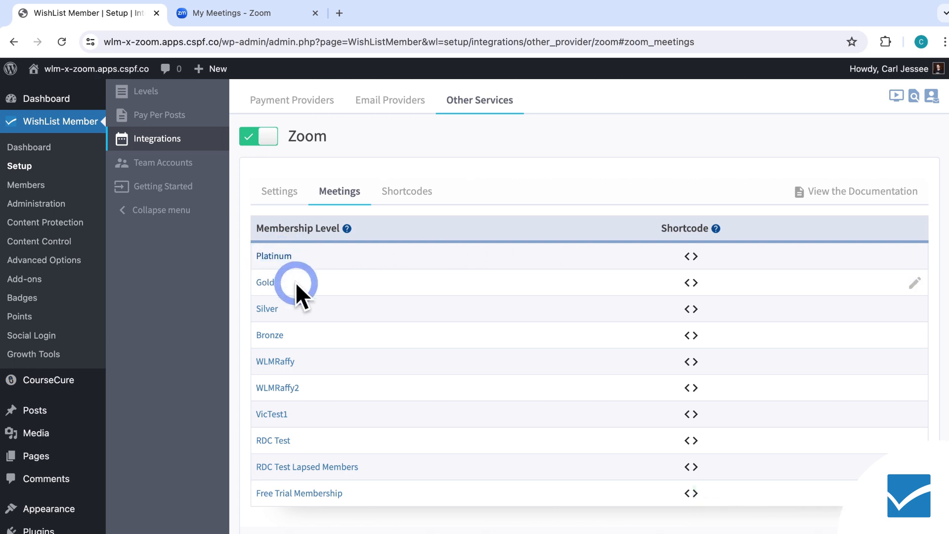
Assign the Session meeting to the Gold membership level, then save and close its Zoom settings.
click(272, 284)
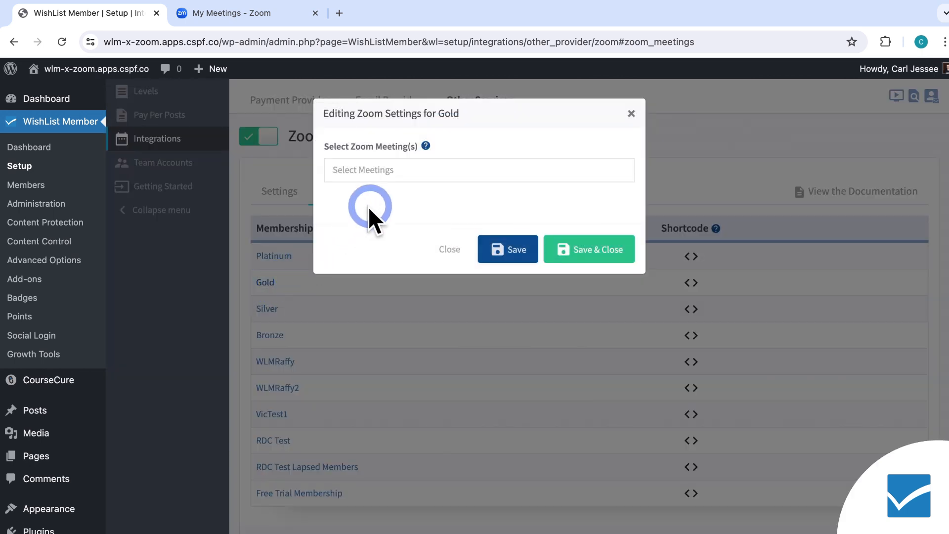
click(405, 169)
click(407, 212)
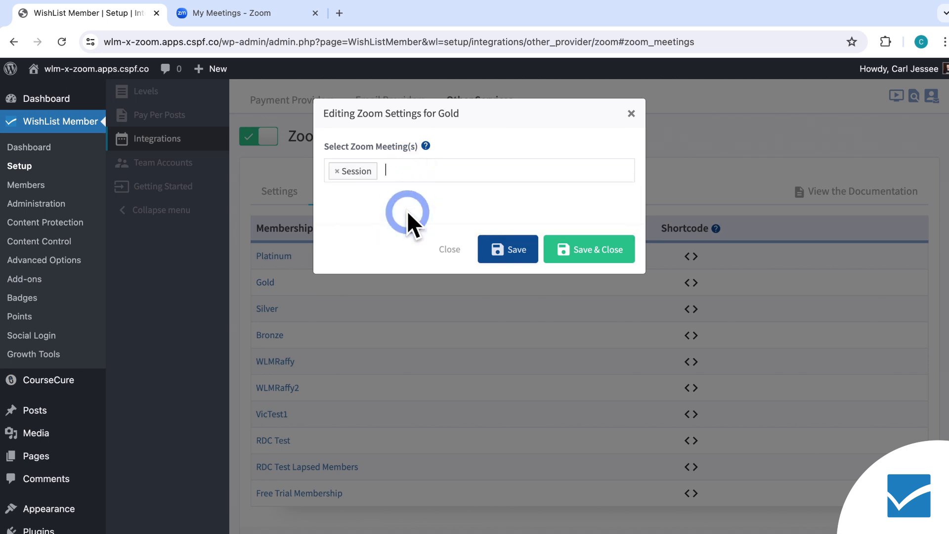
click(573, 248)
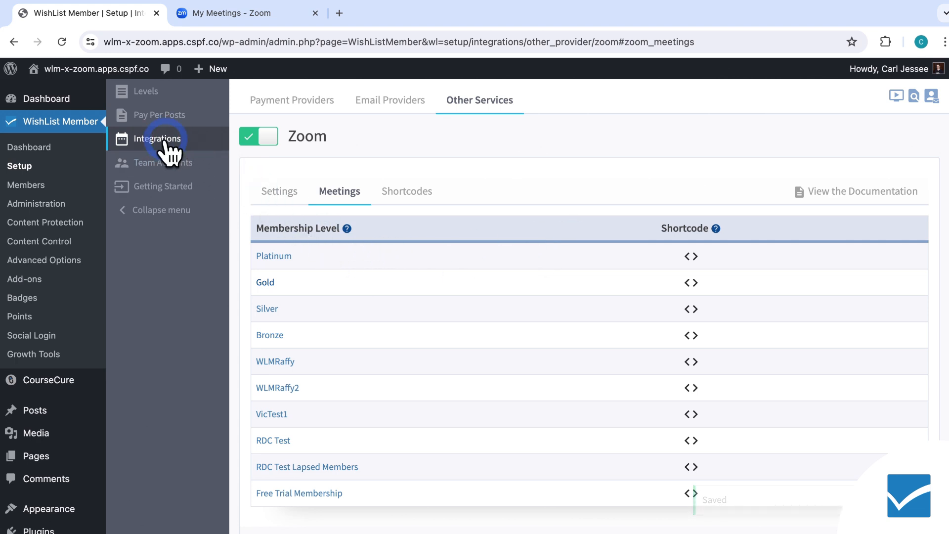
Check the meeting assigned in the Platinum level's Zoom settings and close them without changes.
click(278, 255)
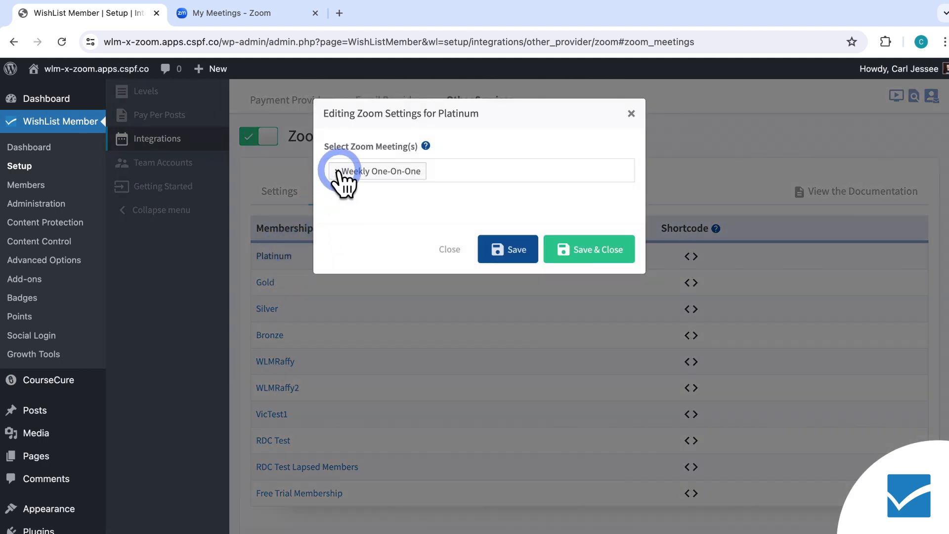
click(338, 171)
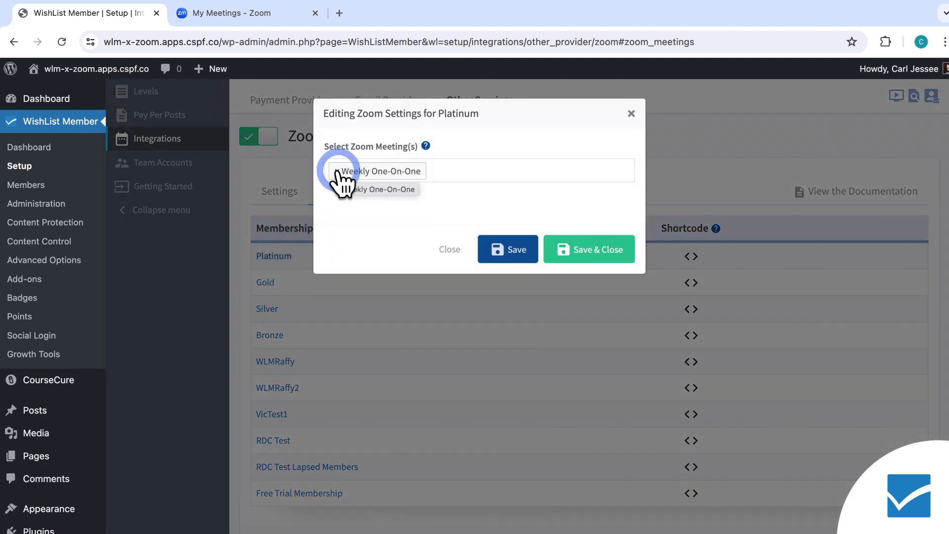
click(631, 115)
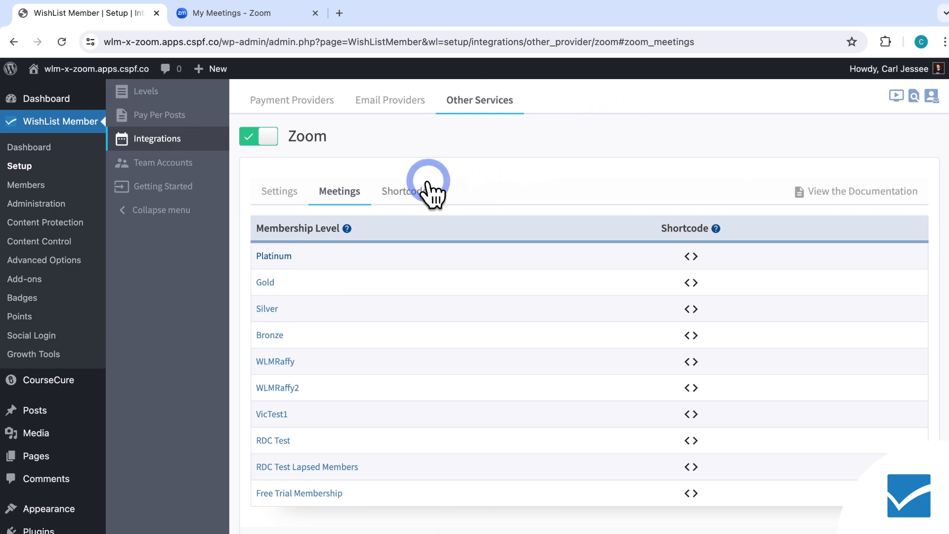
Open the Shortcode Creator for Zoom Meetings from the Zoom integration.
click(413, 192)
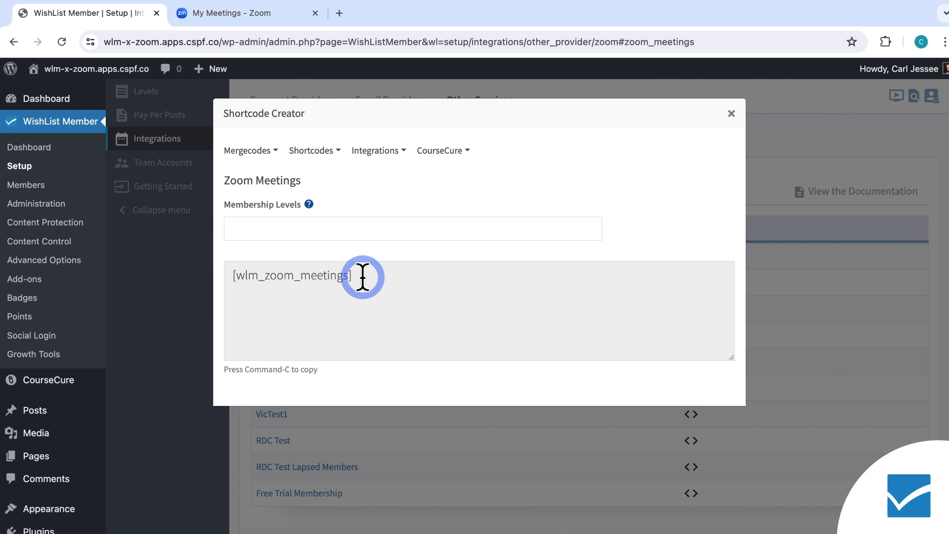
click(319, 278)
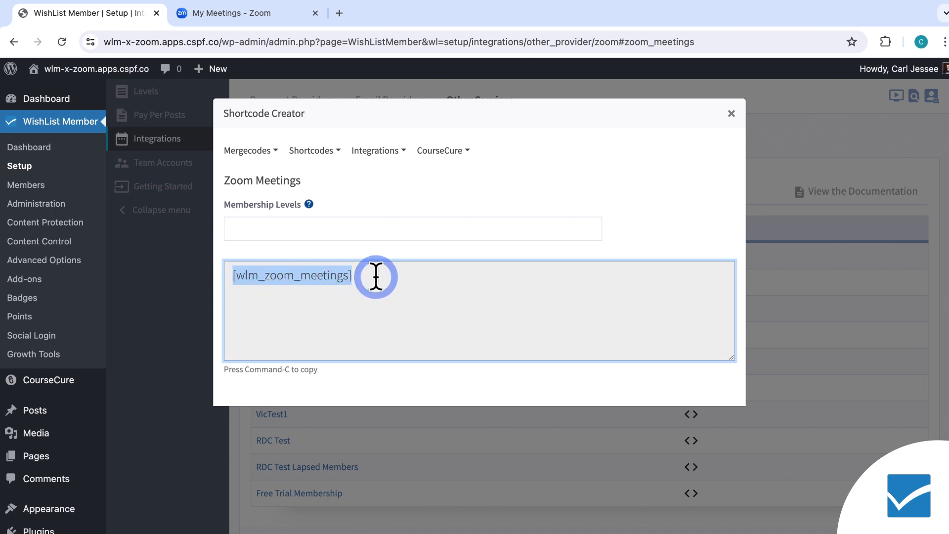
click(401, 250)
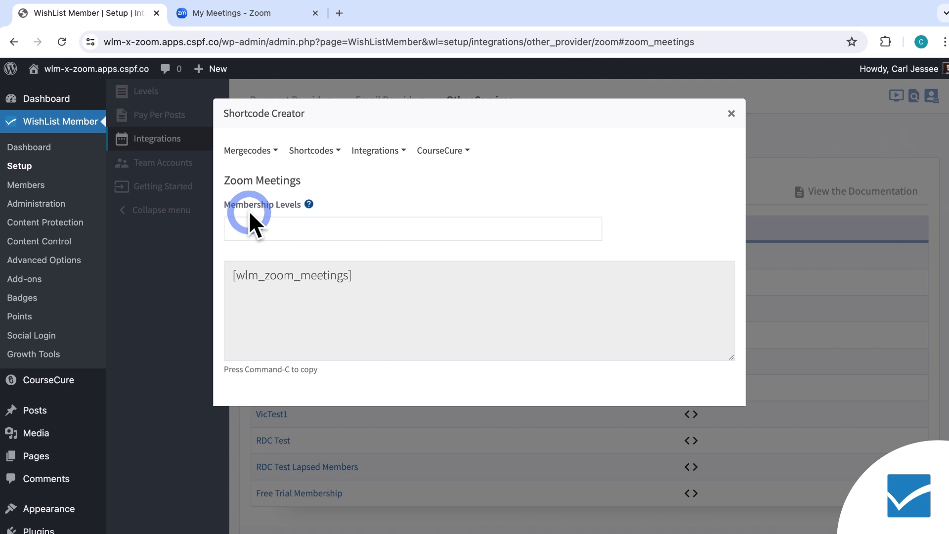
Try limiting the Zoom meetings shortcode to the Platinum and Gold levels, and remove both levels again.
click(403, 226)
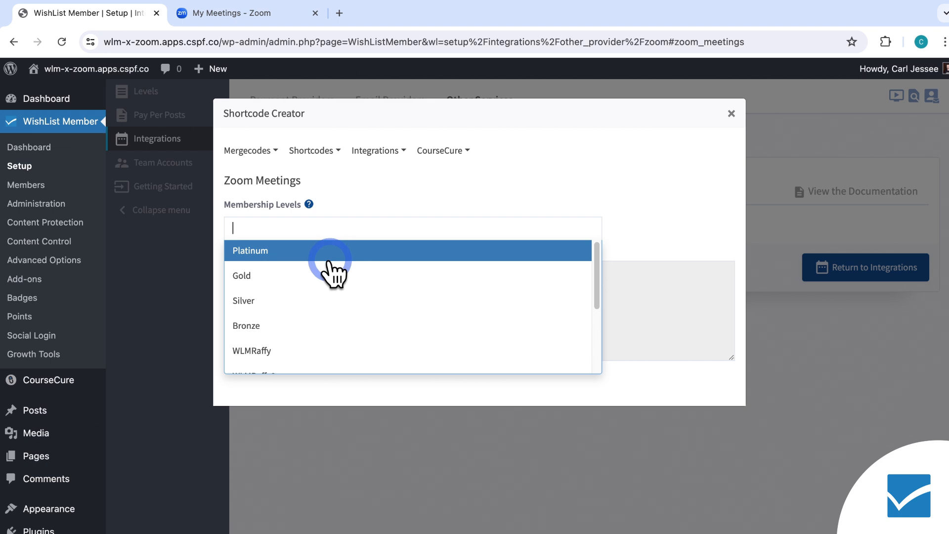
click(337, 251)
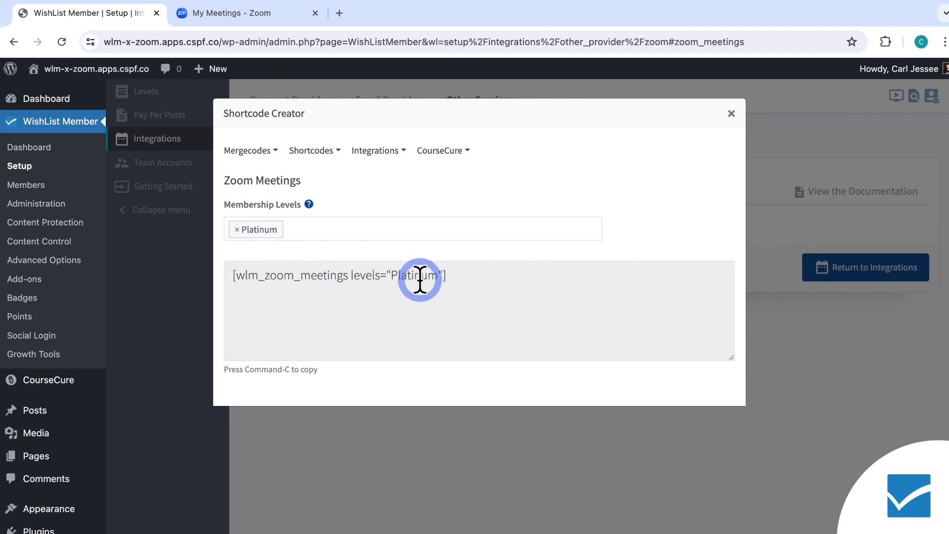
click(434, 230)
click(336, 274)
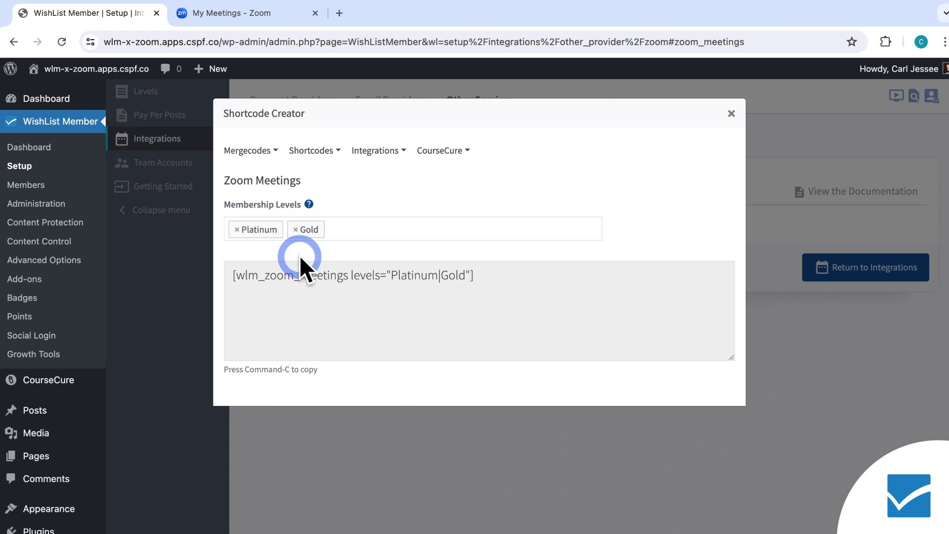
click(295, 229)
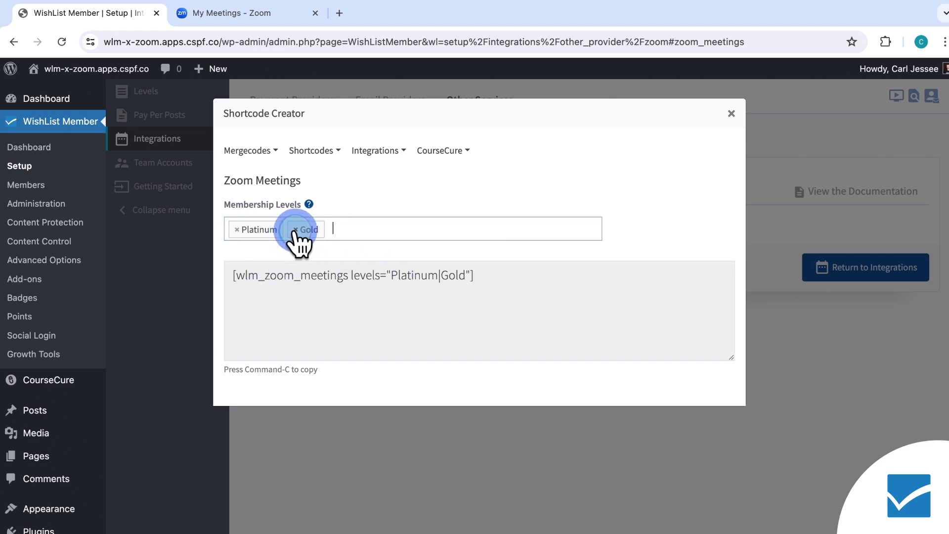
click(237, 229)
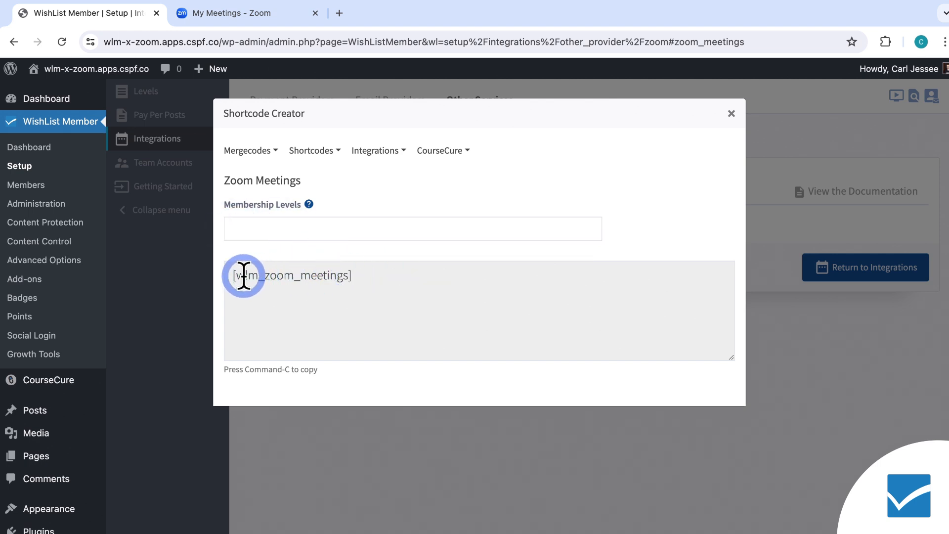
Copy the [wlm_zoom_meetings] shortcode and close the Shortcode Creator.
drag(233, 275, 357, 272)
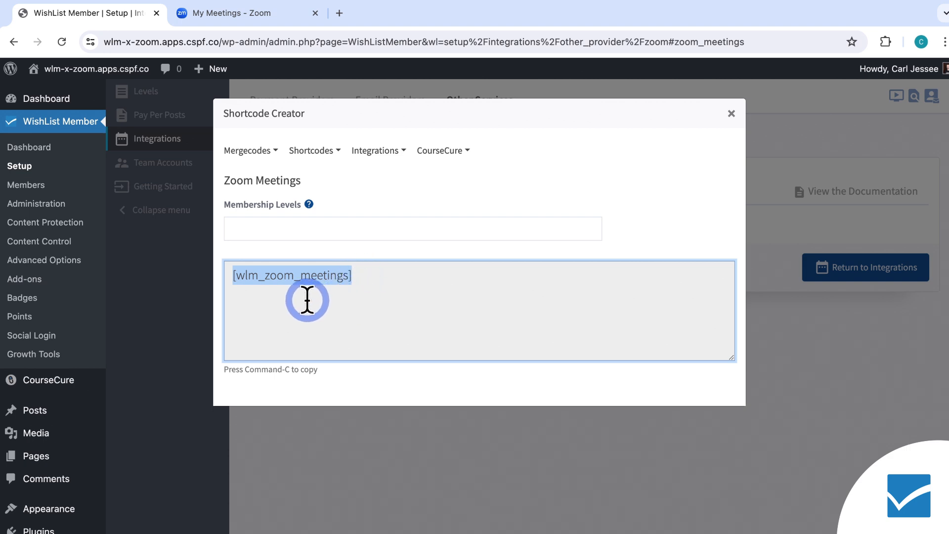
right_click(263, 276)
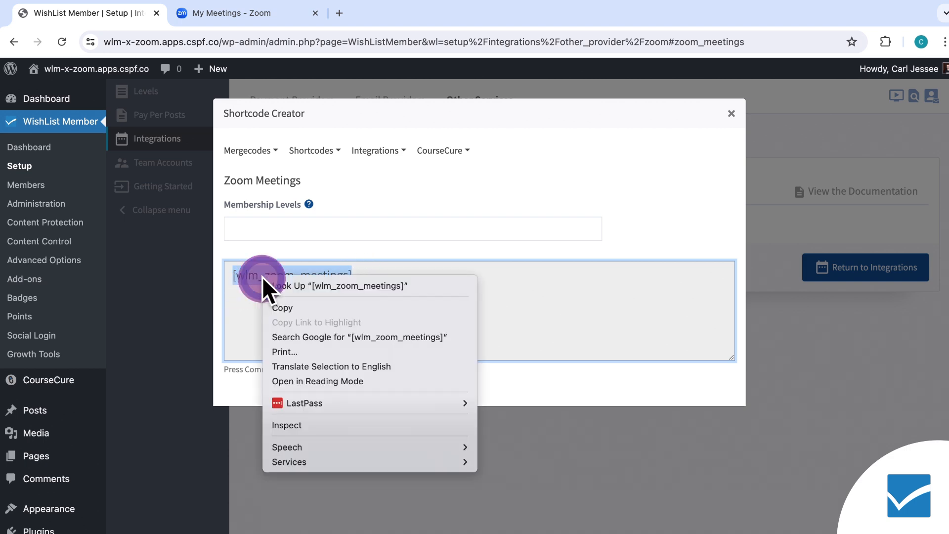
click(307, 307)
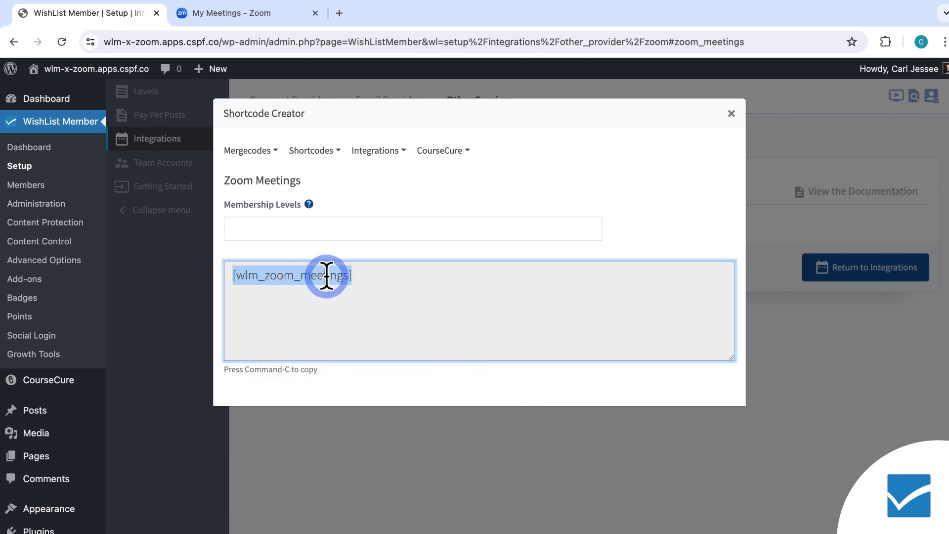
click(732, 113)
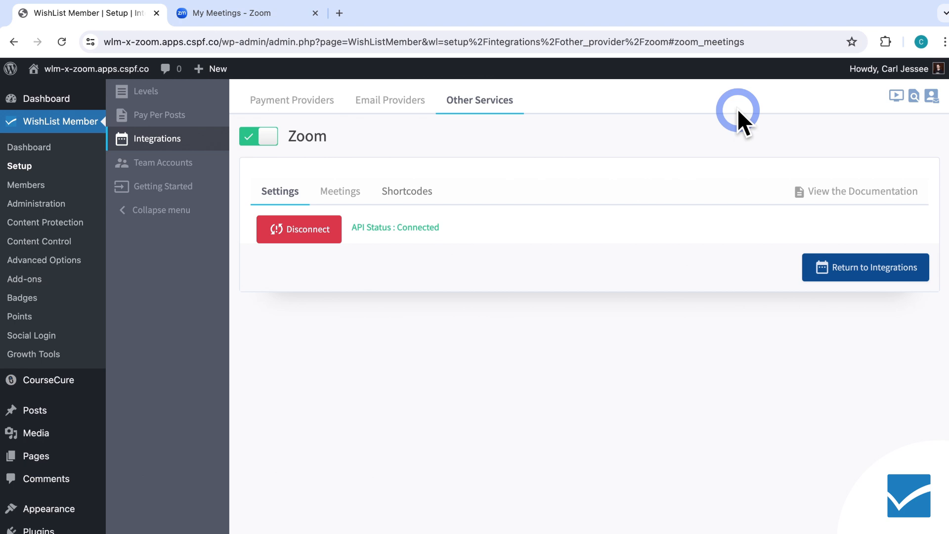
Open the Member Dashboard page for editing from the site's page list.
scroll(188, 325, down, 1)
click(52, 415)
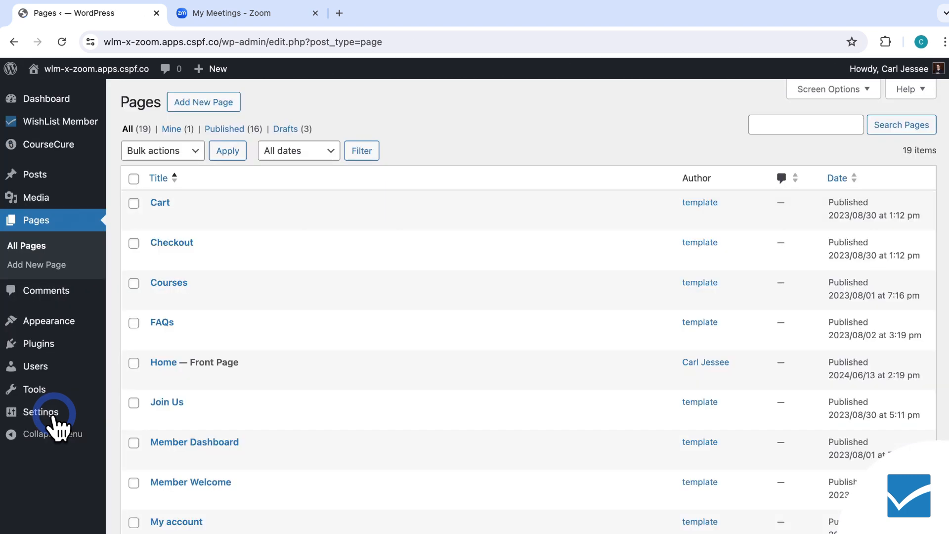
click(221, 441)
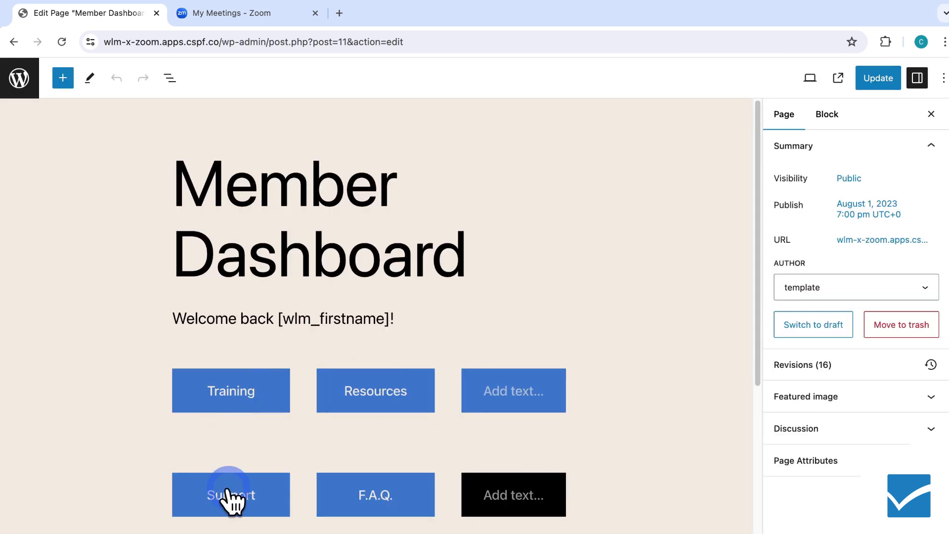
Insert a Shortcode block below the Meetings heading containing [wlm_zoom_meetings].
scroll(345, 412, down, 6)
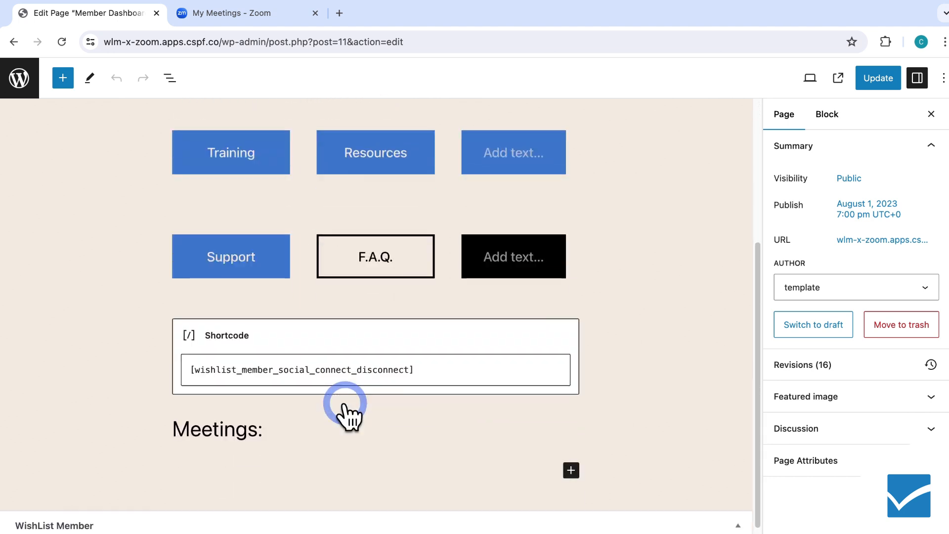
scroll(316, 347, down, 1)
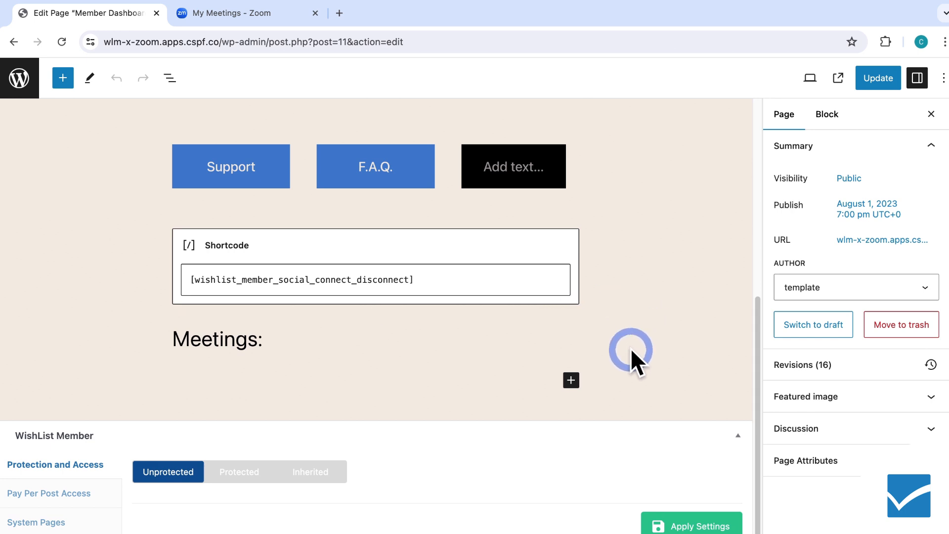
click(250, 377)
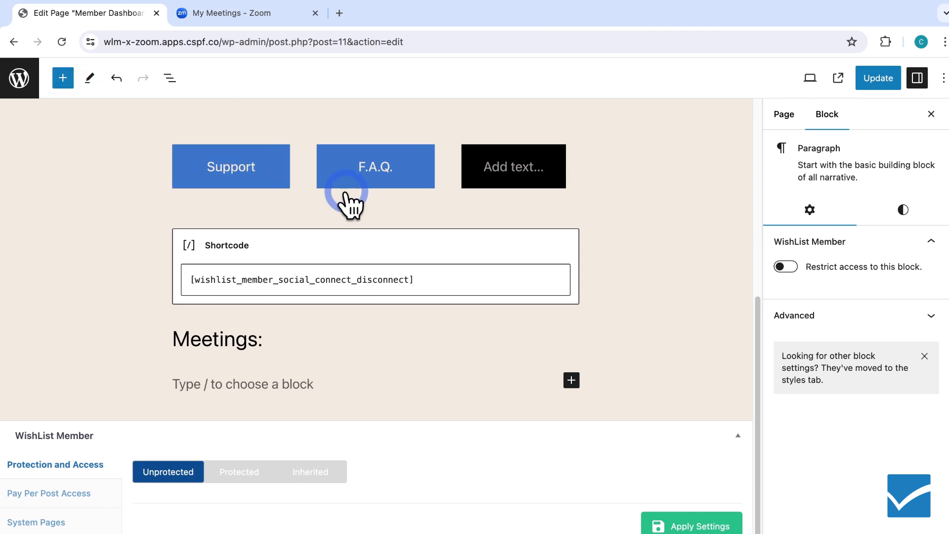
click(572, 380)
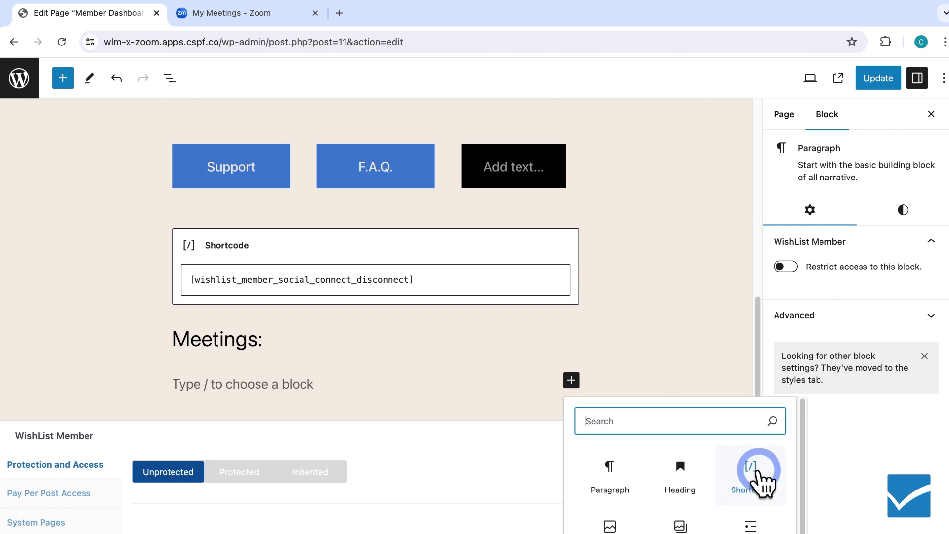
click(754, 491)
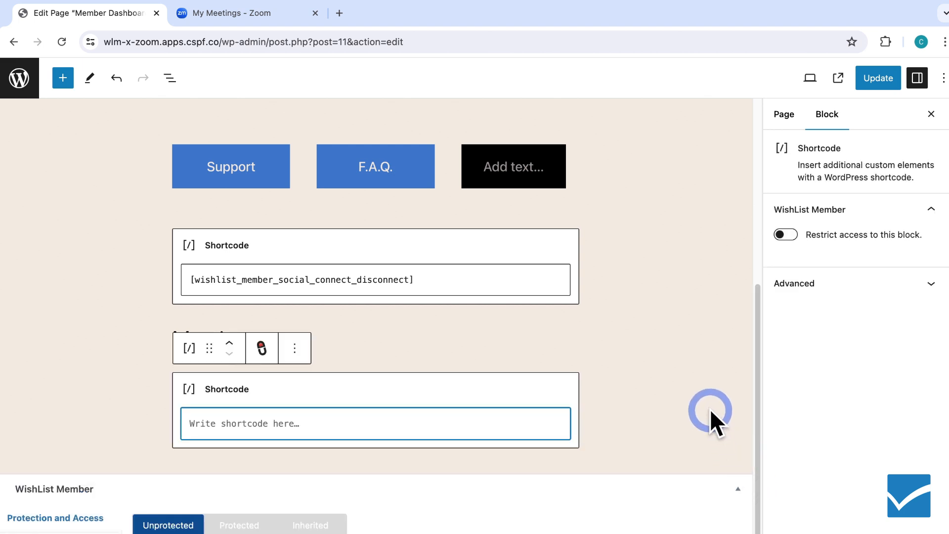
scroll(707, 407, down, 1)
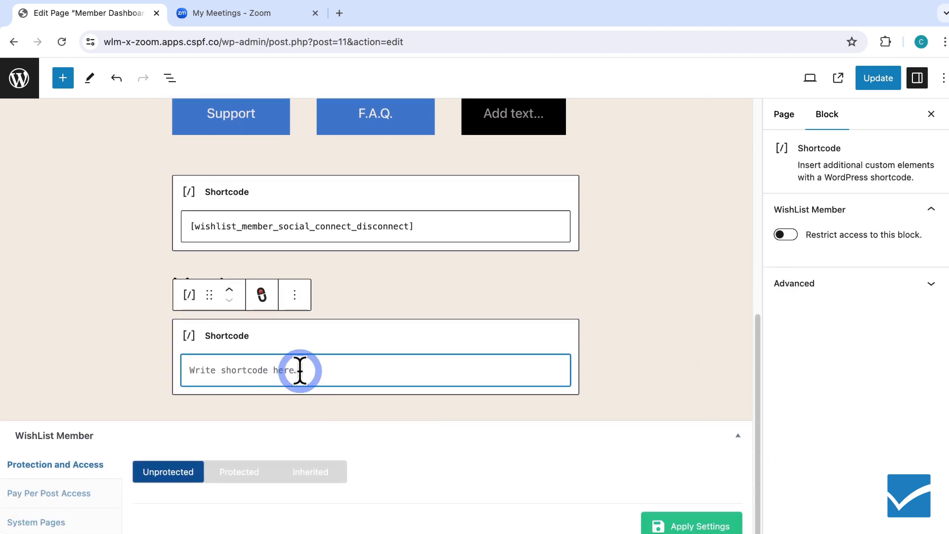
text([wlm_zoom_meetings])
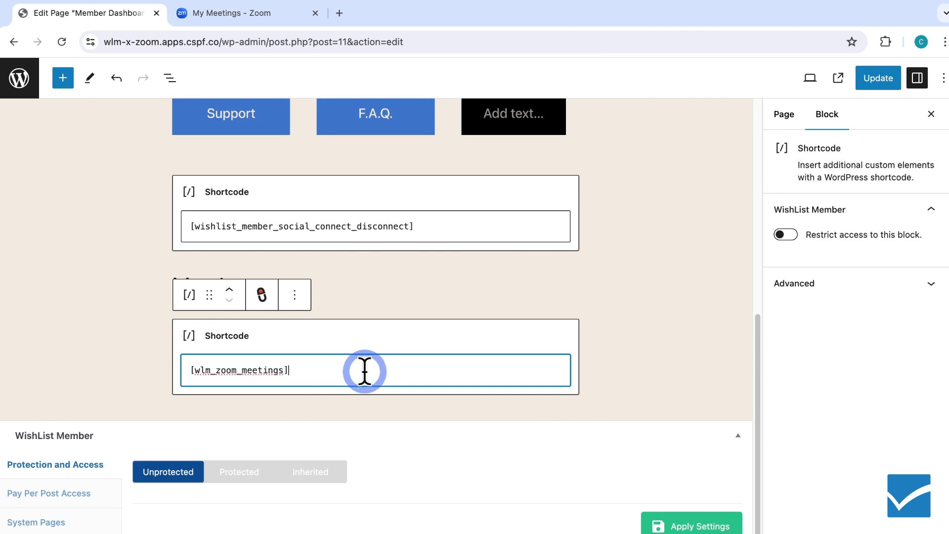
Update the Member Dashboard page and return to the site's page list.
click(659, 327)
click(871, 79)
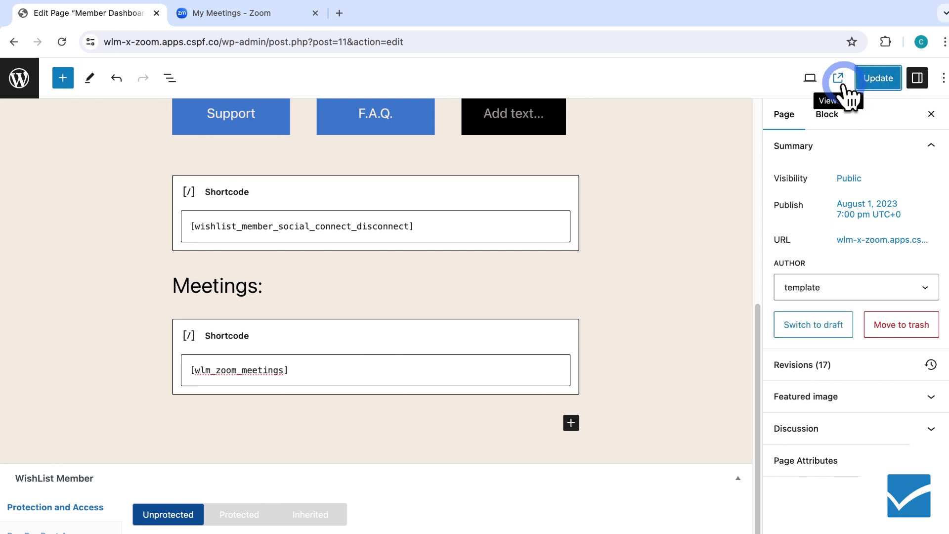
click(25, 92)
Open the site in an incognito window and go to its login page.
right_click(65, 87)
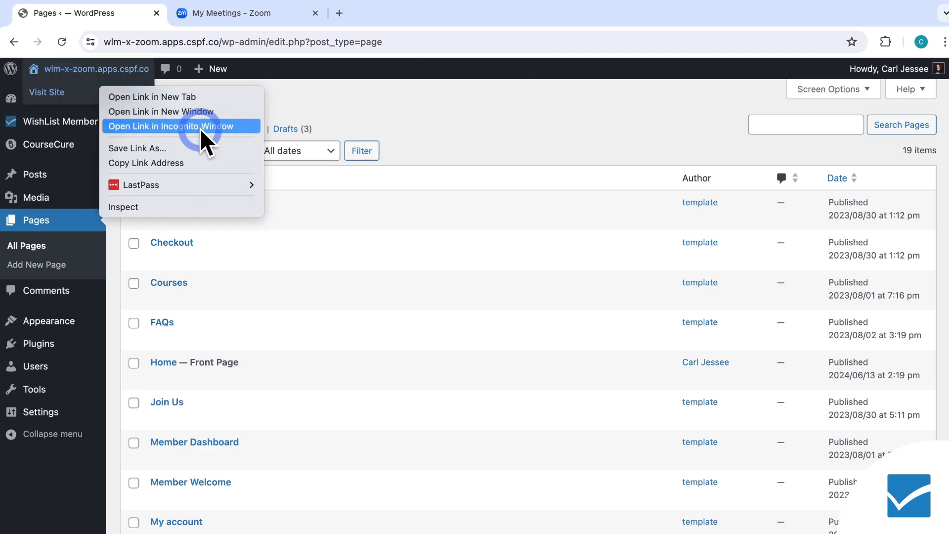
click(201, 130)
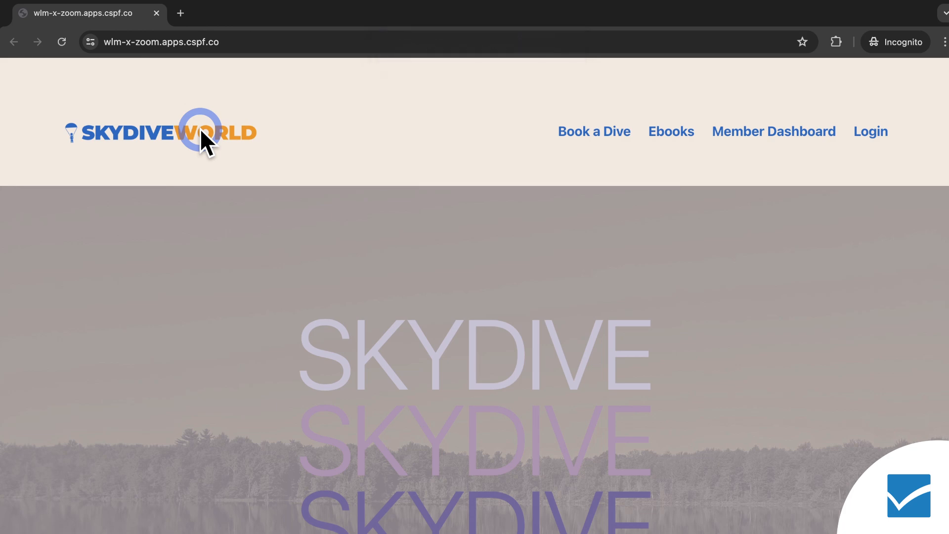
click(870, 131)
Log in to the site as a member with the account username and password.
scroll(709, 232, down, 3)
click(365, 318)
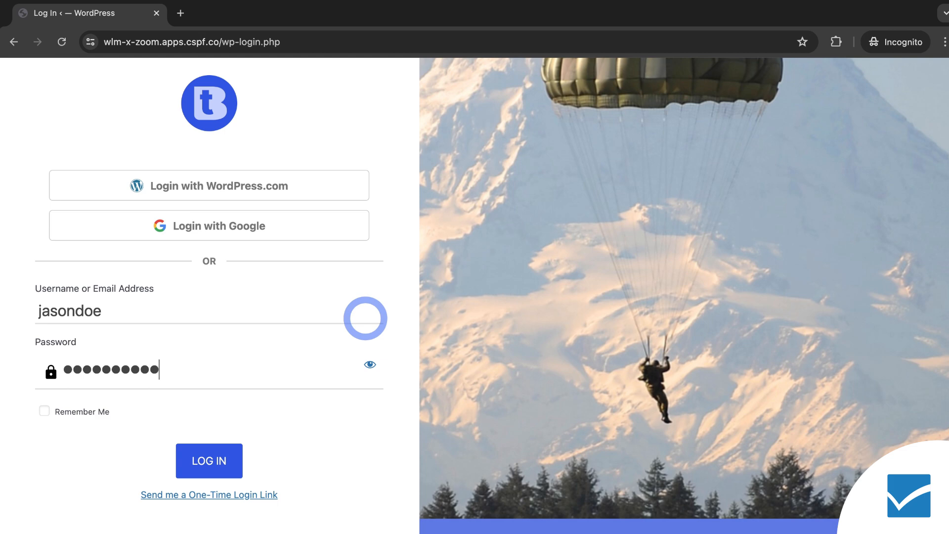
click(237, 455)
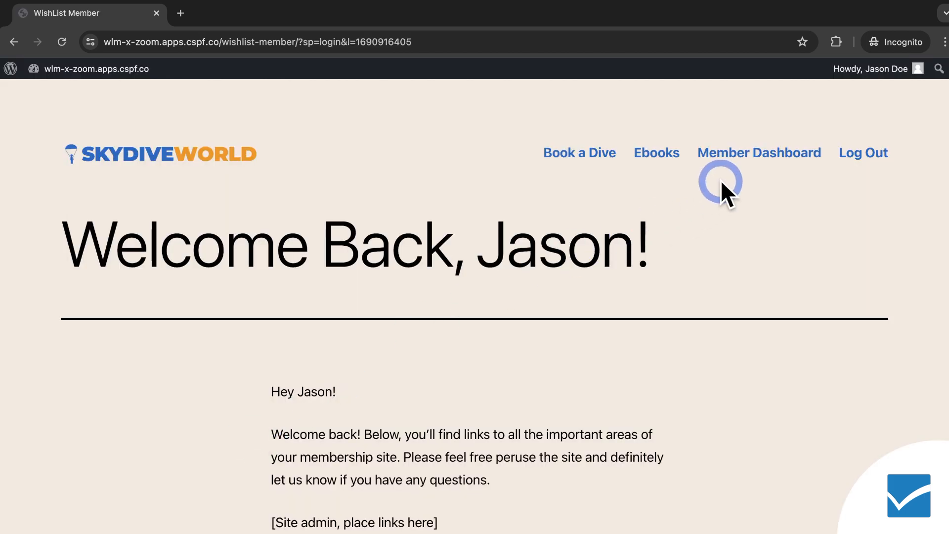
Open the Member Dashboard and view the details of the Weekly One-On-One meeting under Meetings.
click(762, 162)
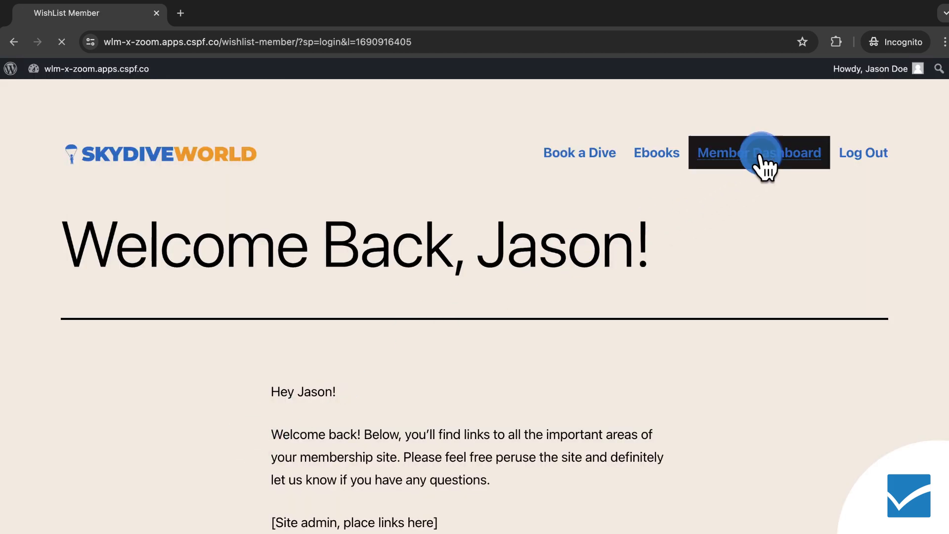
scroll(748, 198, down, 2)
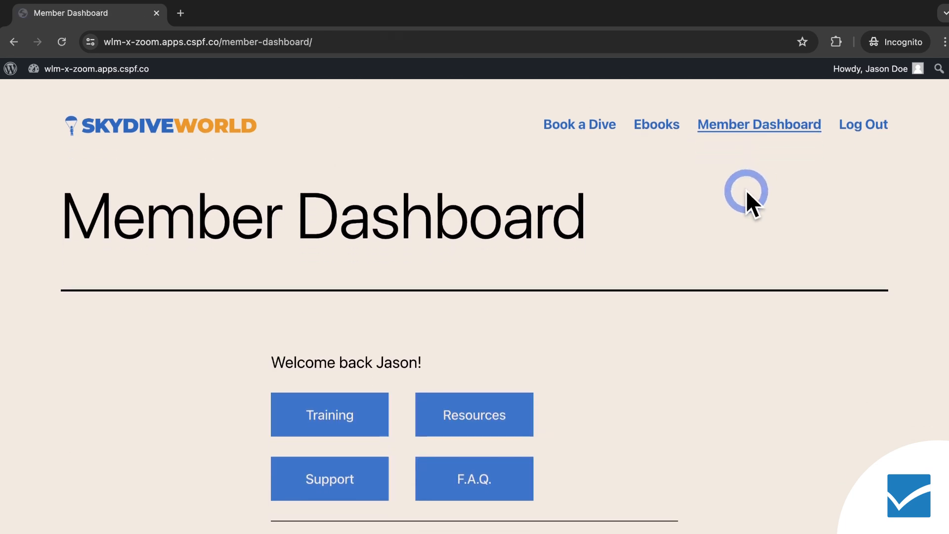
scroll(748, 200, down, 15)
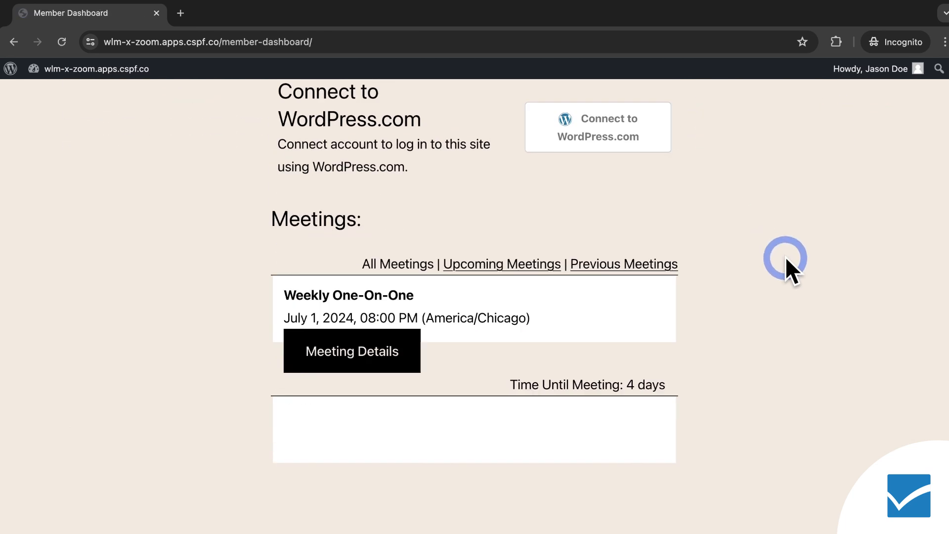
scroll(785, 262, down, 2)
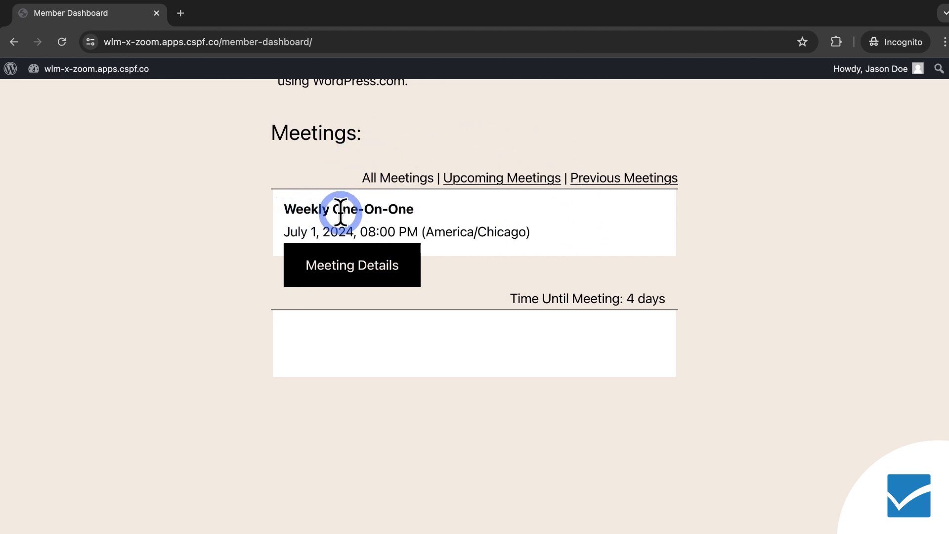
scroll(341, 207, down, 1)
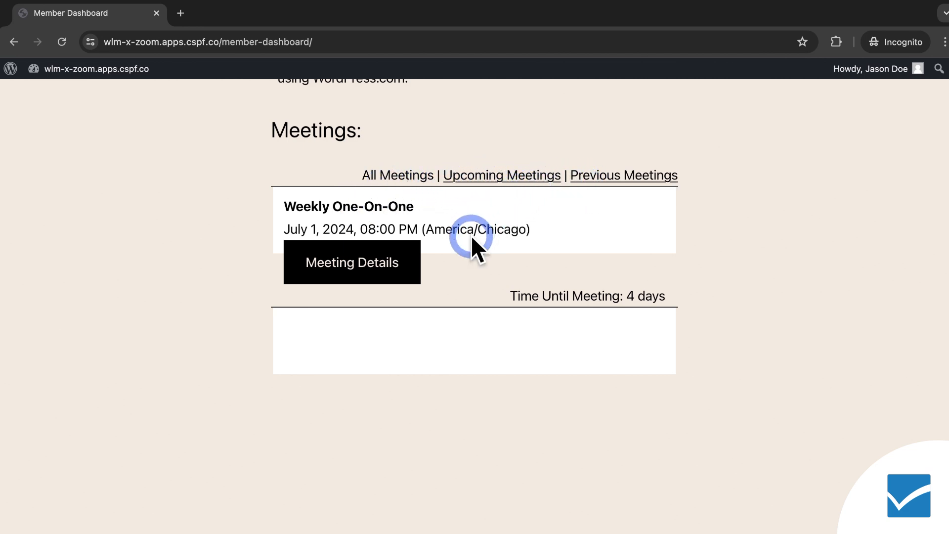
click(407, 258)
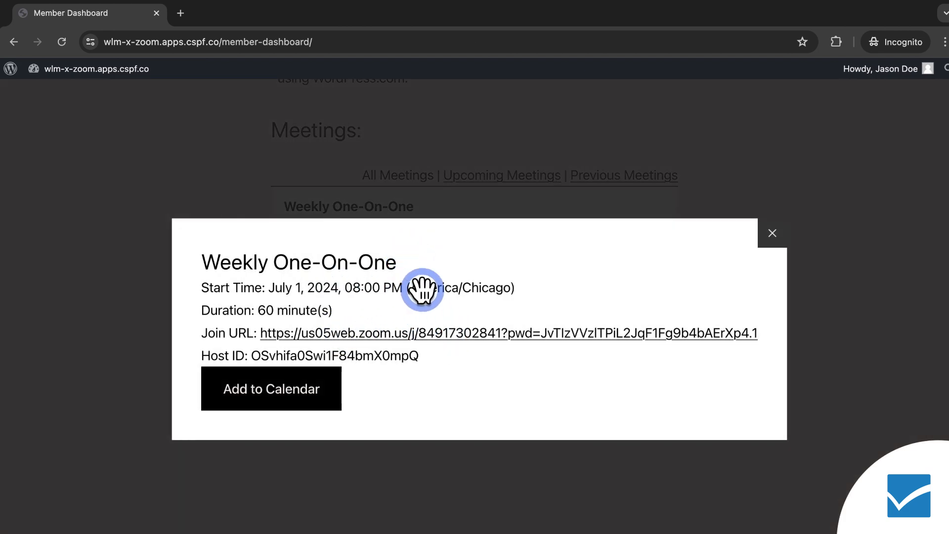
Check the Add to Calendar option in the Weekly One-On-One meeting's details and close the details window.
click(268, 408)
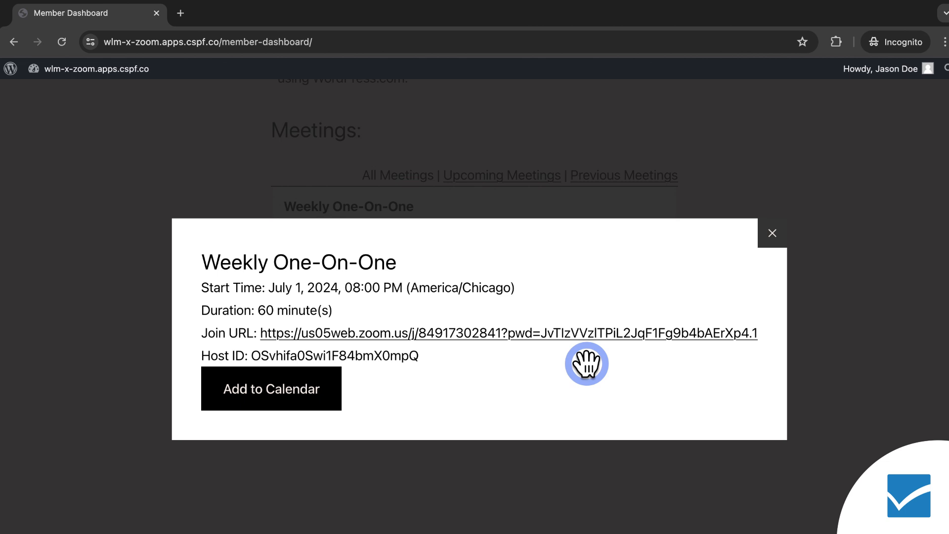
click(772, 233)
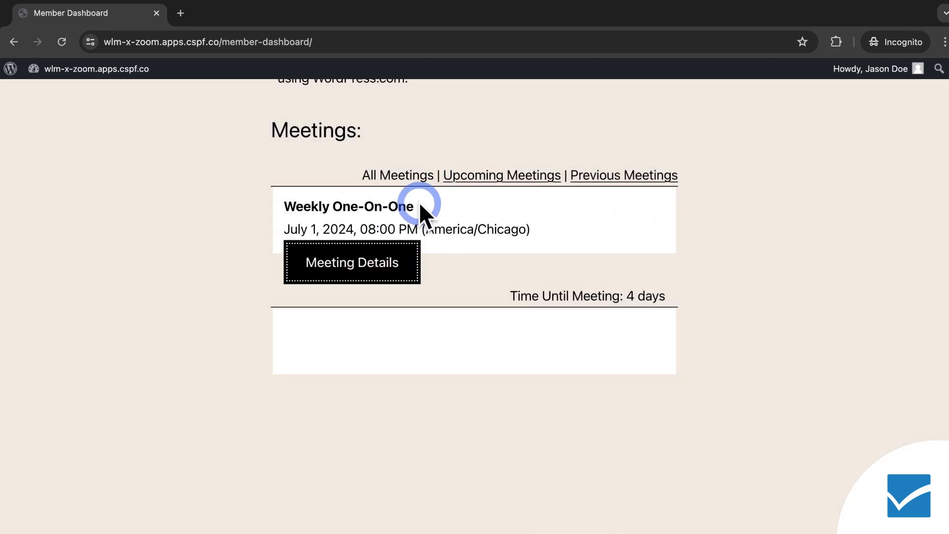
click(390, 267)
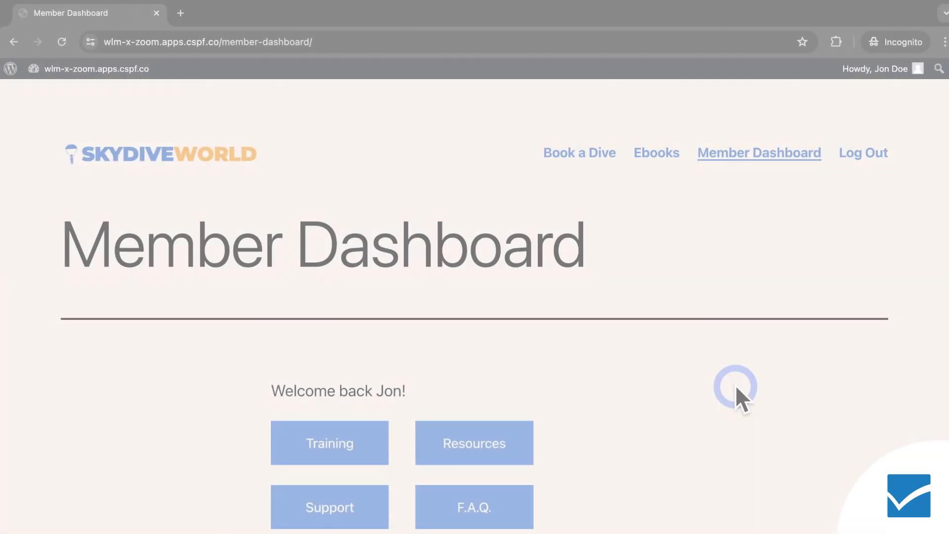
On the second member's dashboard, find the Meetings section and open the details of the Session meeting.
scroll(736, 396, down, 8)
scroll(735, 388, down, 6)
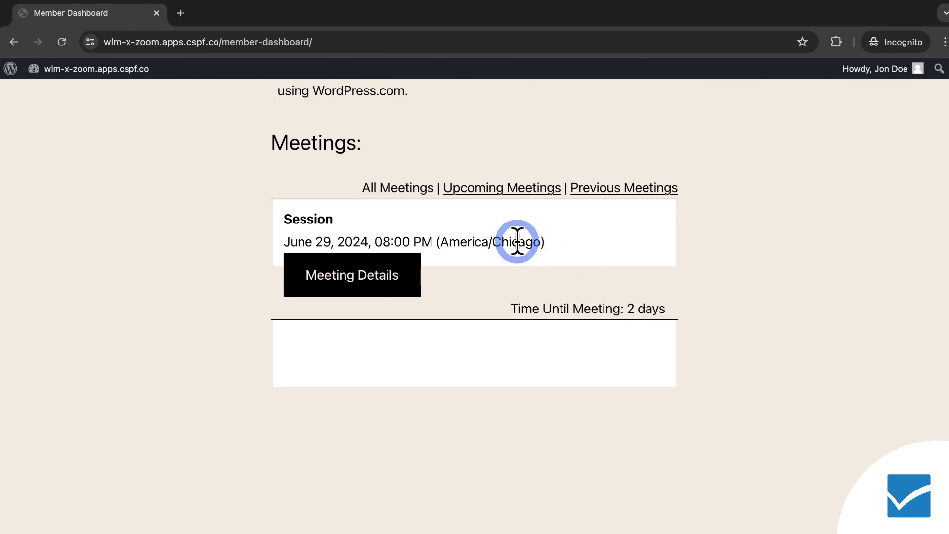
click(410, 269)
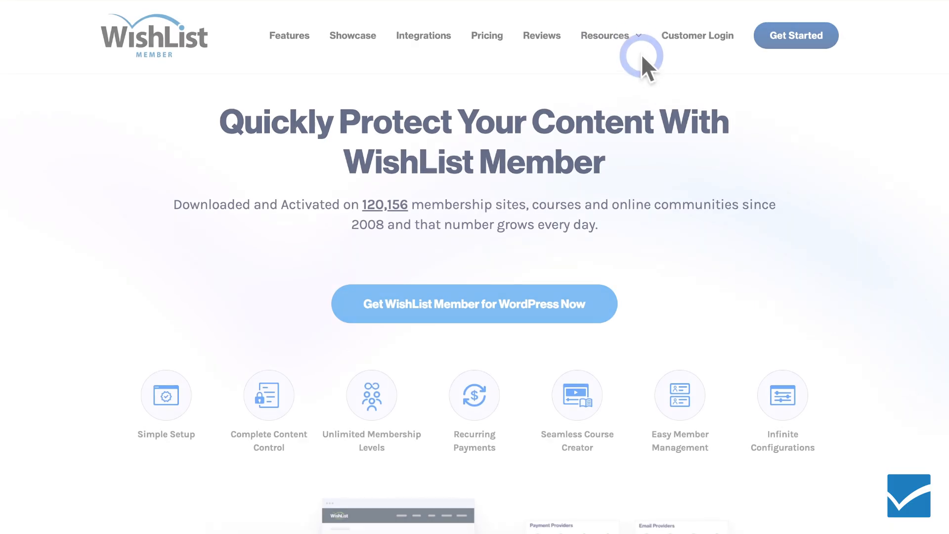
Open the blog from the WishList Member website's resources and browse its latest posts.
mouse_move(641, 40)
click(645, 64)
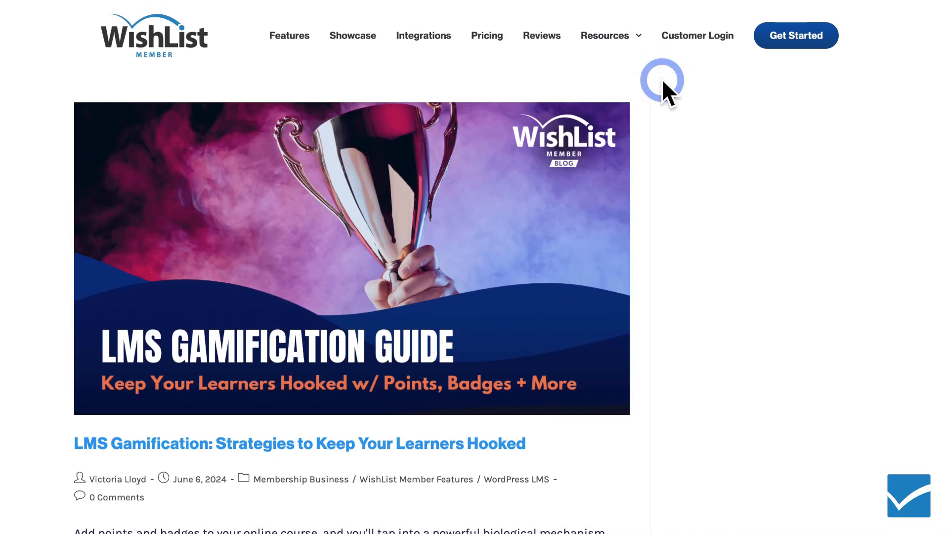
scroll(662, 79, down, 4)
scroll(662, 78, down, 9)
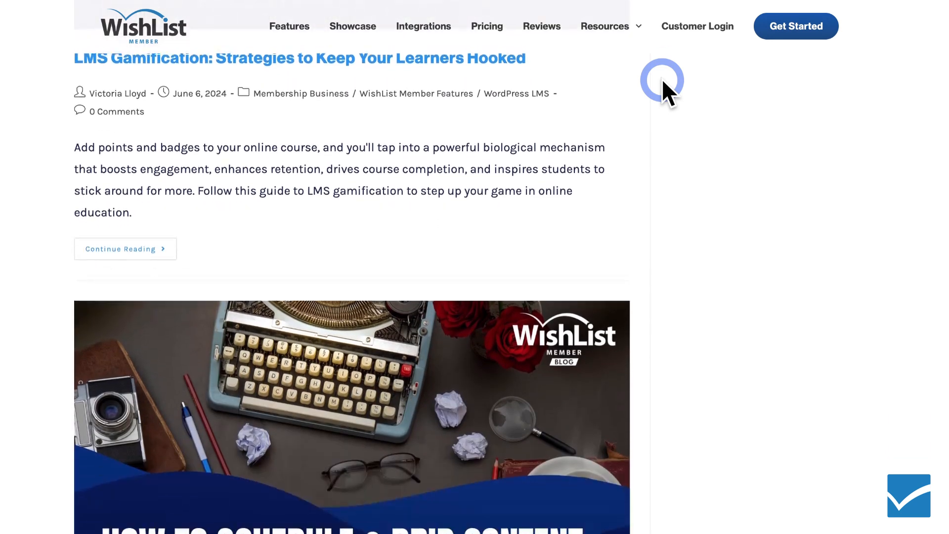